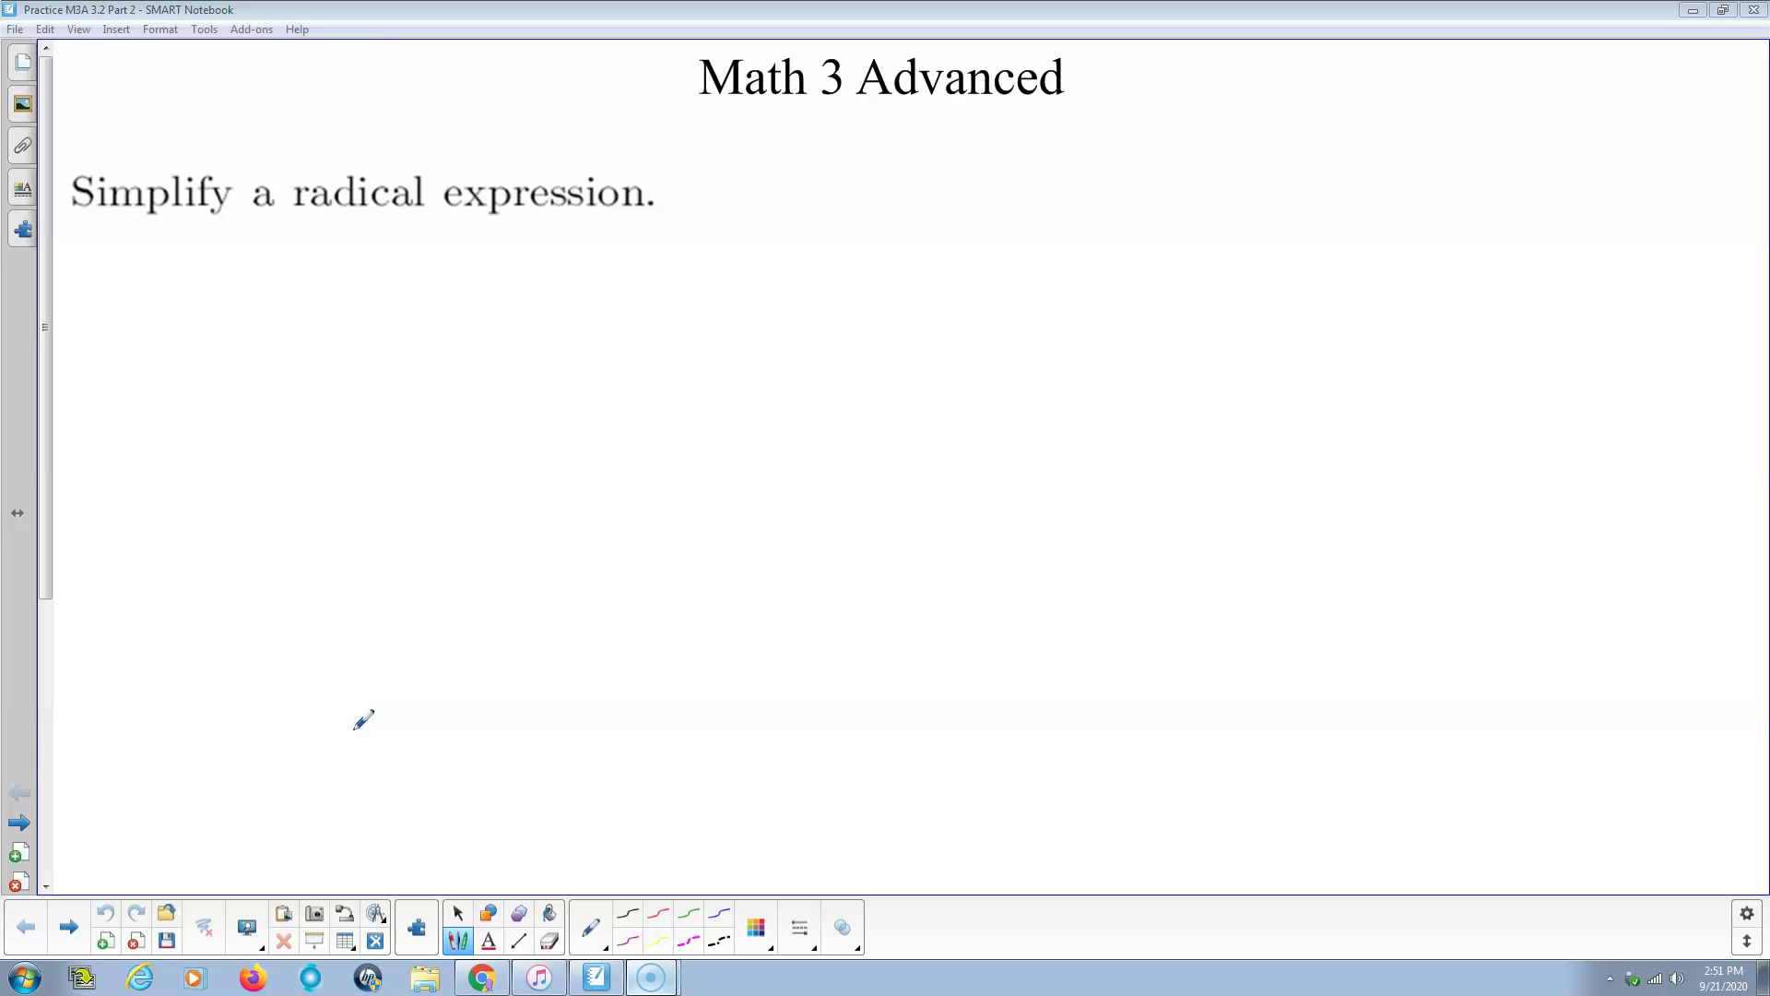
Step: Advance to the problem 1 page showing √343 divided by 7 to give 49
left_click(72, 928)
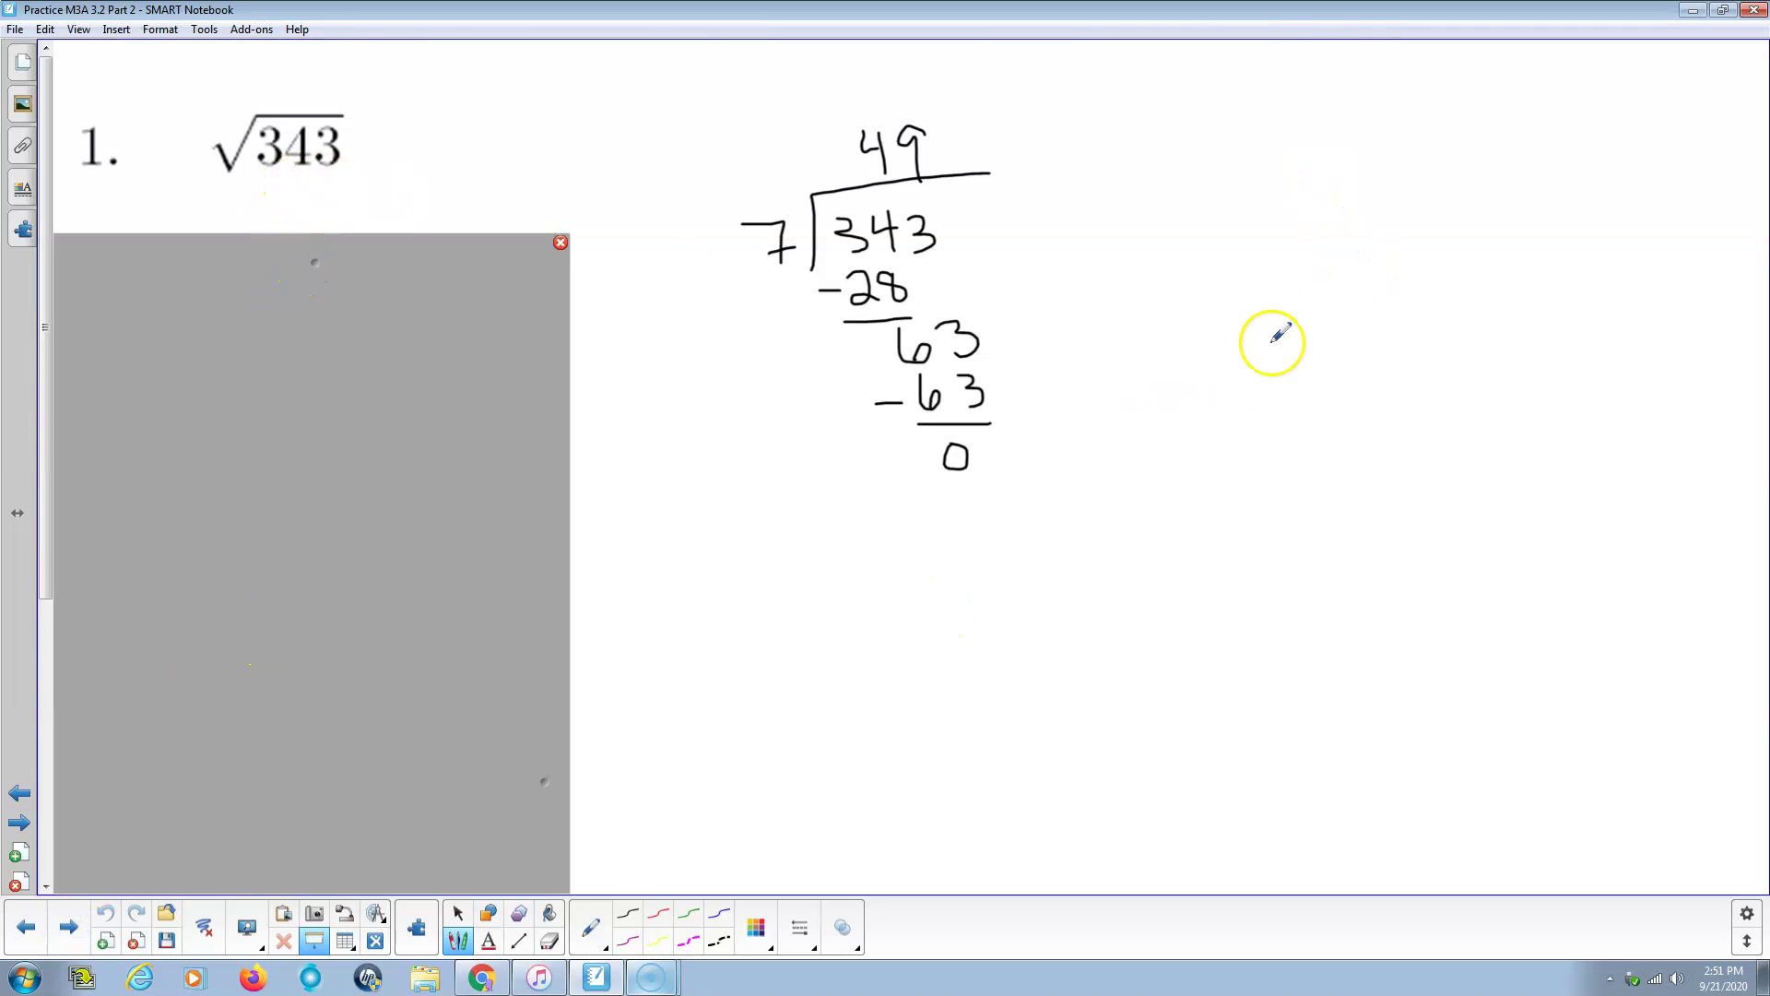
Step: Write the green list 1, 2, 3, 5, 7, 11, … beside the division
left_click_drag(1302, 254, 1307, 291)
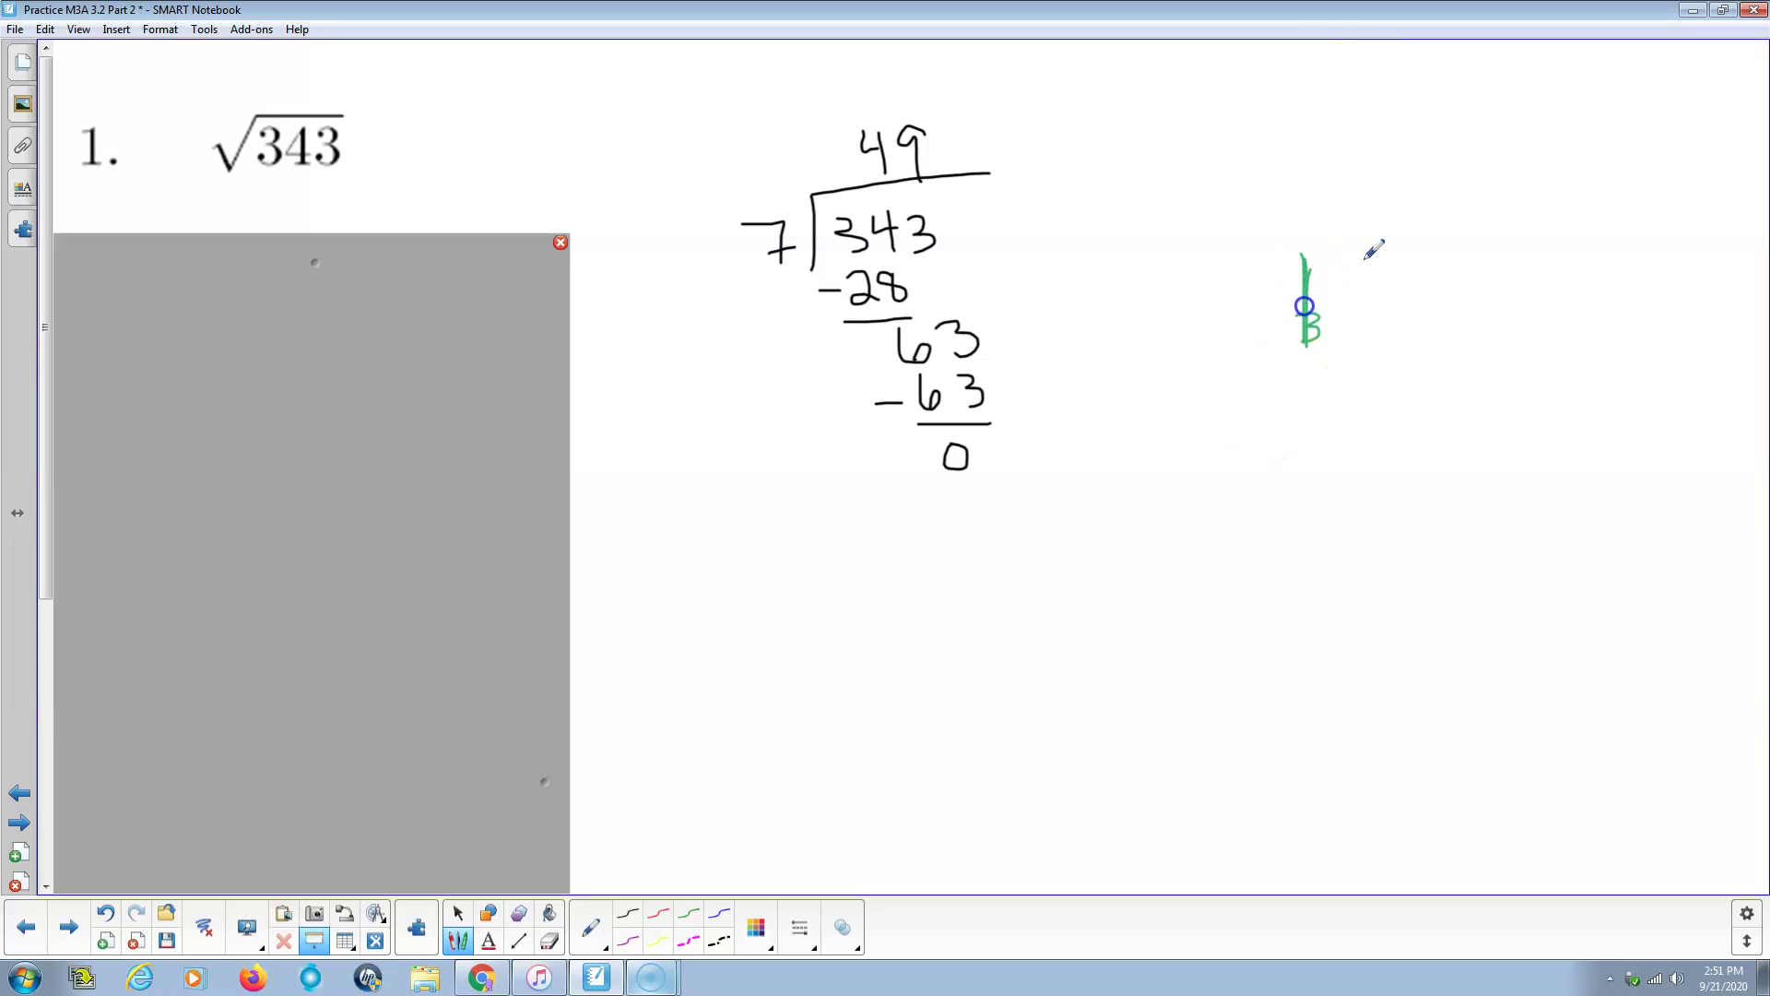
mouse_move(1431, 243)
left_mouse_down()
mouse_move(1454, 351)
mouse_move(1492, 404)
left_mouse_up()
mouse_move(1438, 490)
left_mouse_down()
mouse_move(1458, 490)
mouse_move(1459, 538)
left_mouse_up()
left_click_drag(1443, 519, 1472, 520)
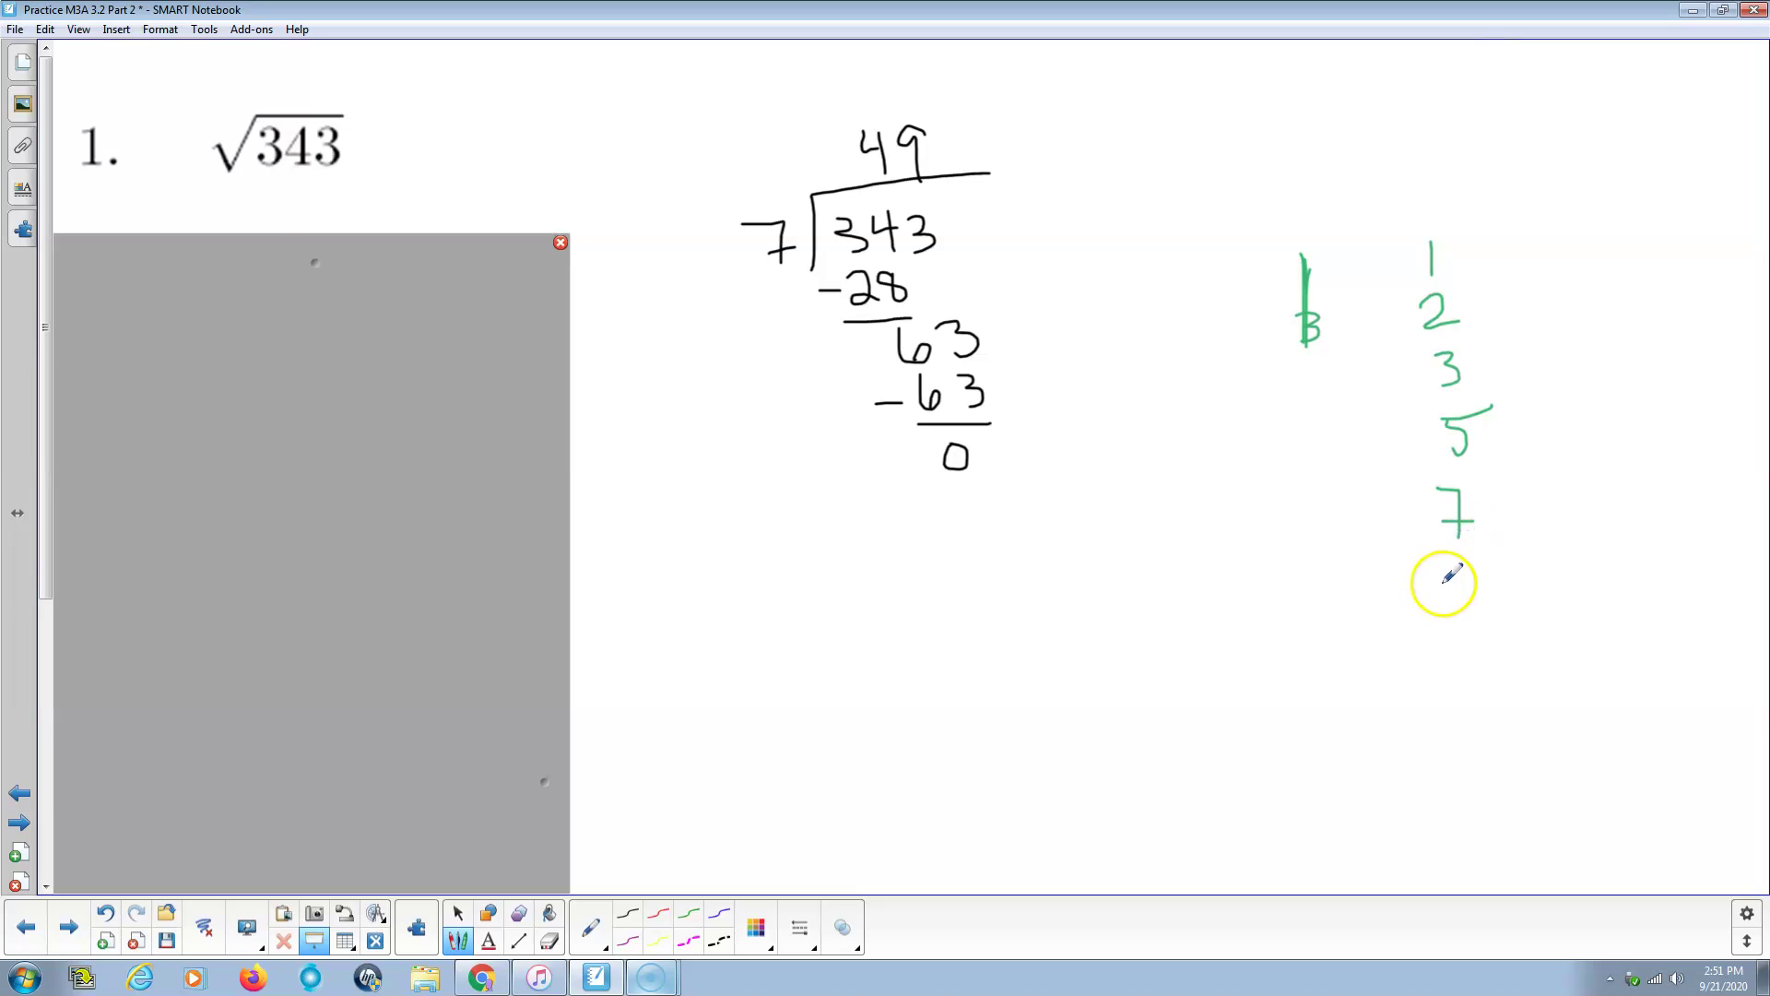
left_click_drag(1452, 651, 1452, 652)
left_click(1458, 685)
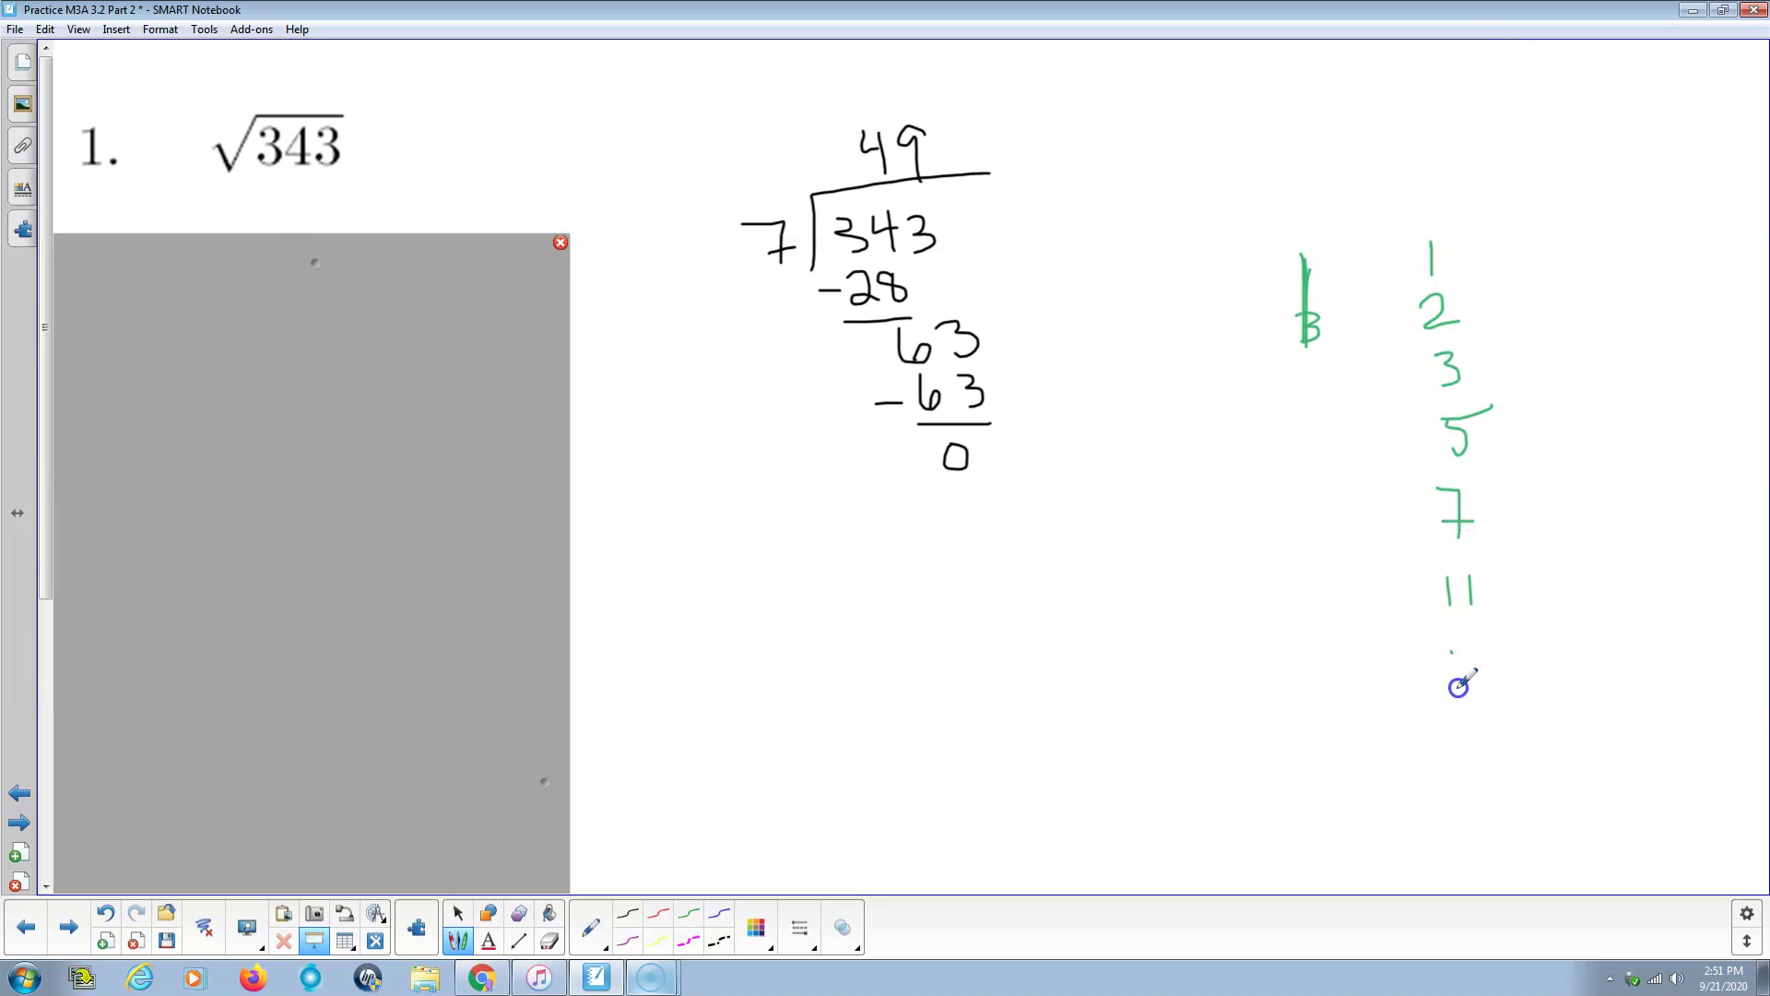
left_click(1455, 721)
Step: Strike through 1, 2, 3 and 5 in the green list
mouse_move(1396, 249)
left_mouse_down()
mouse_move(1509, 265)
mouse_move(1379, 268)
left_mouse_up()
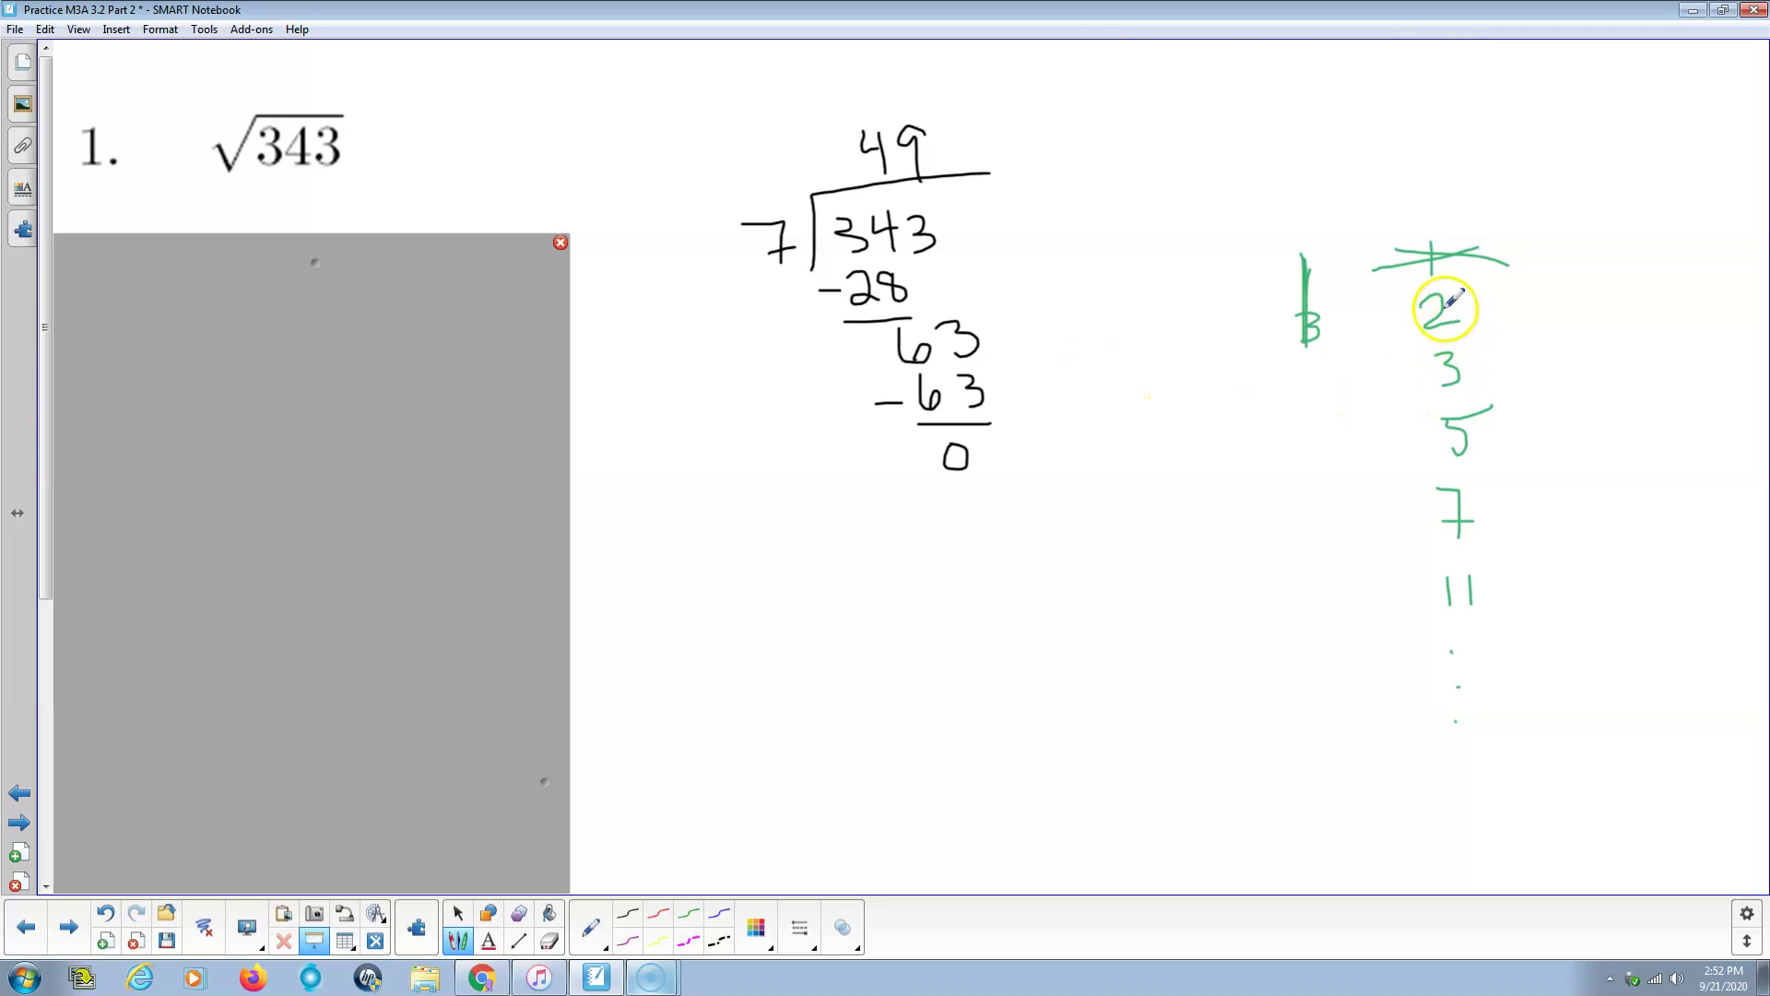
mouse_move(1466, 297)
left_mouse_down()
mouse_move(1400, 329)
mouse_move(1412, 373)
left_mouse_up()
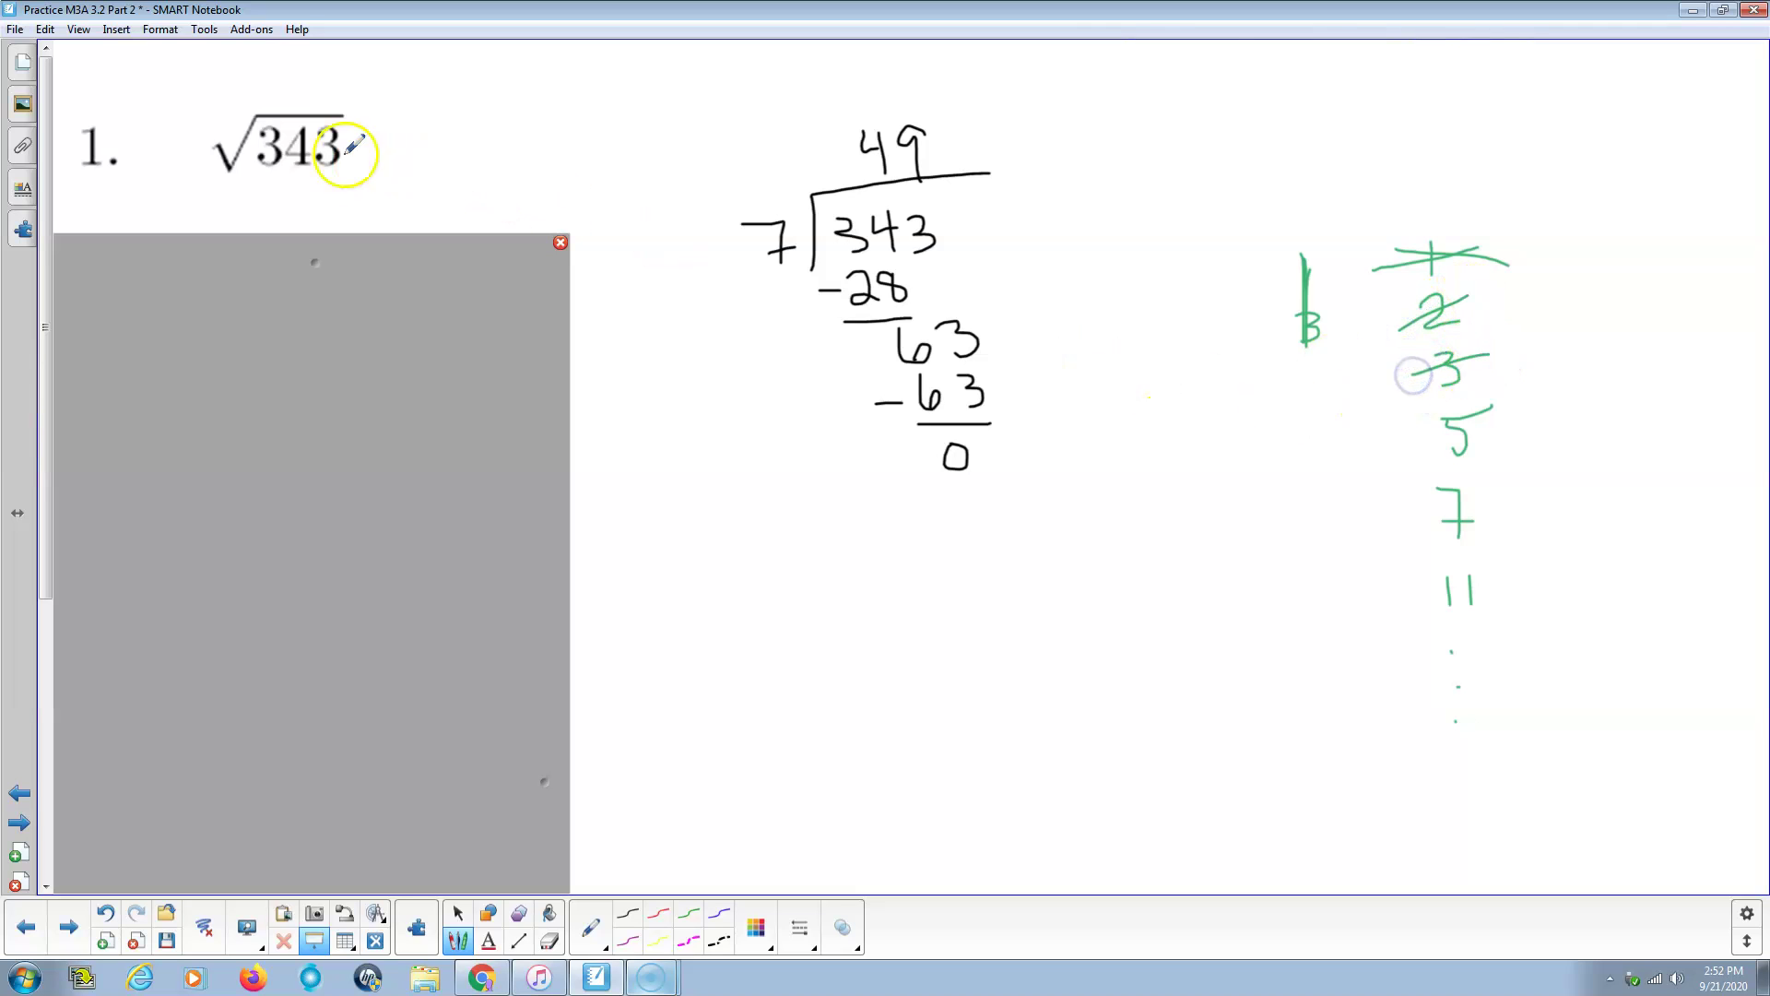
left_click(324, 174)
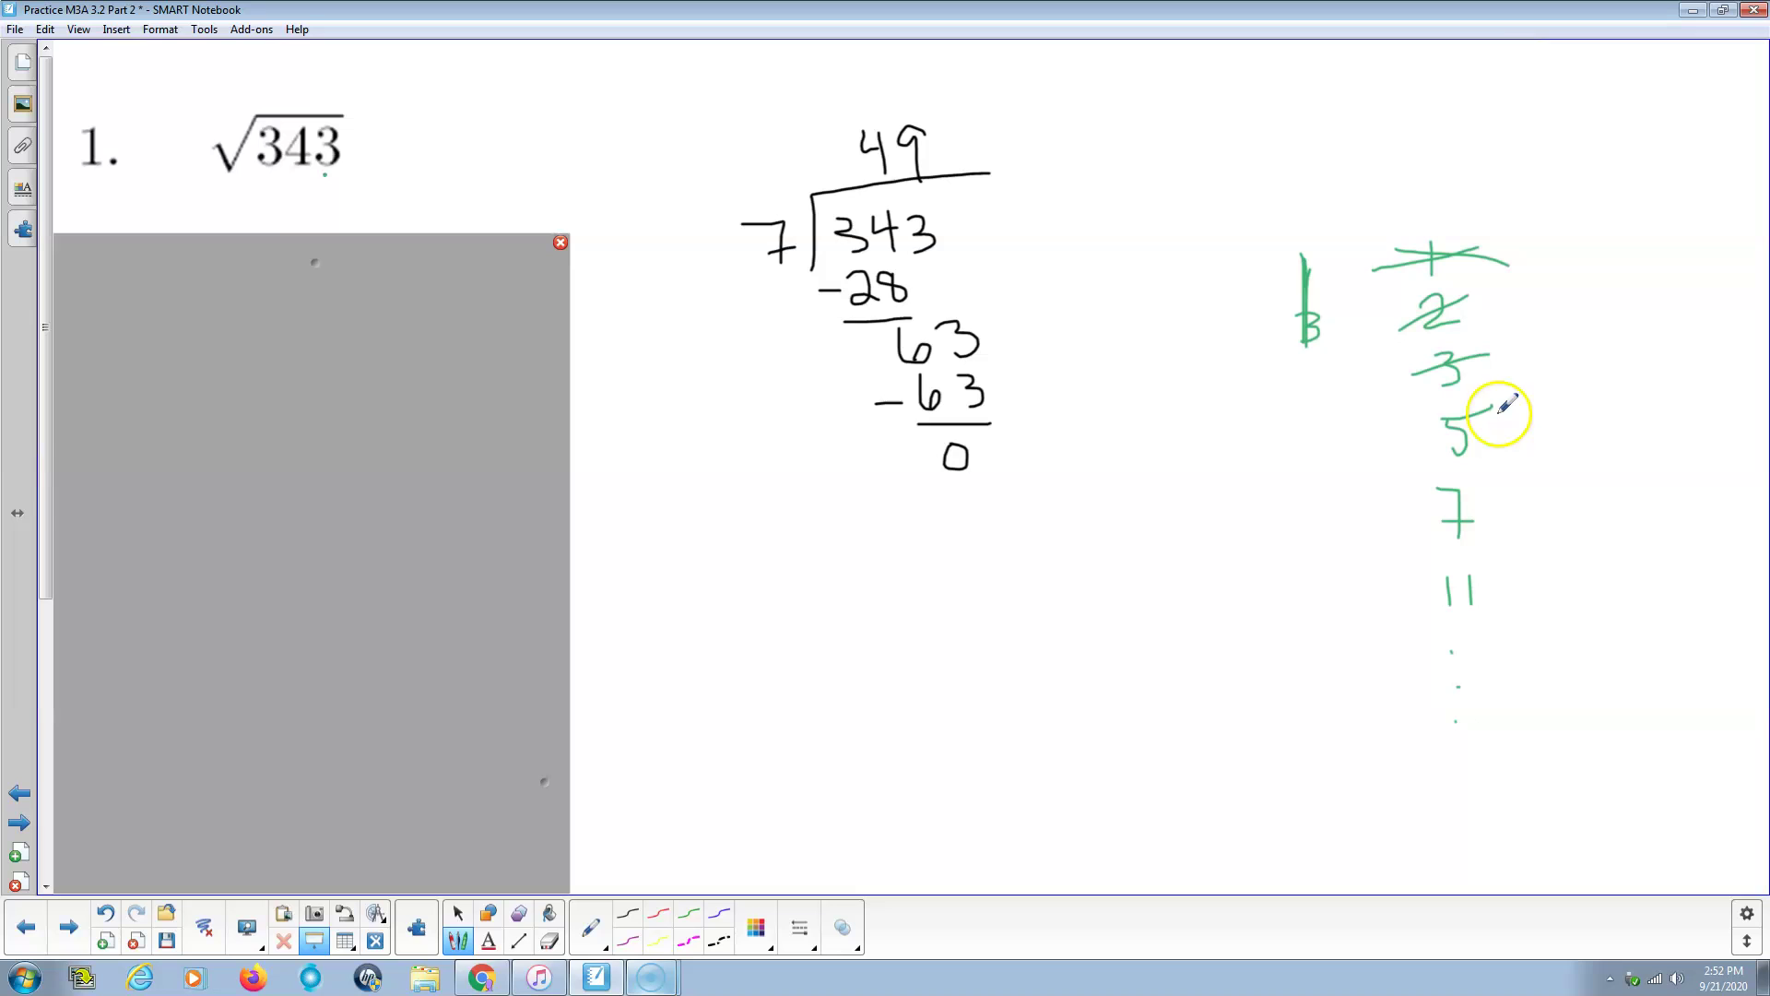
left_click_drag(1498, 411, 1401, 450)
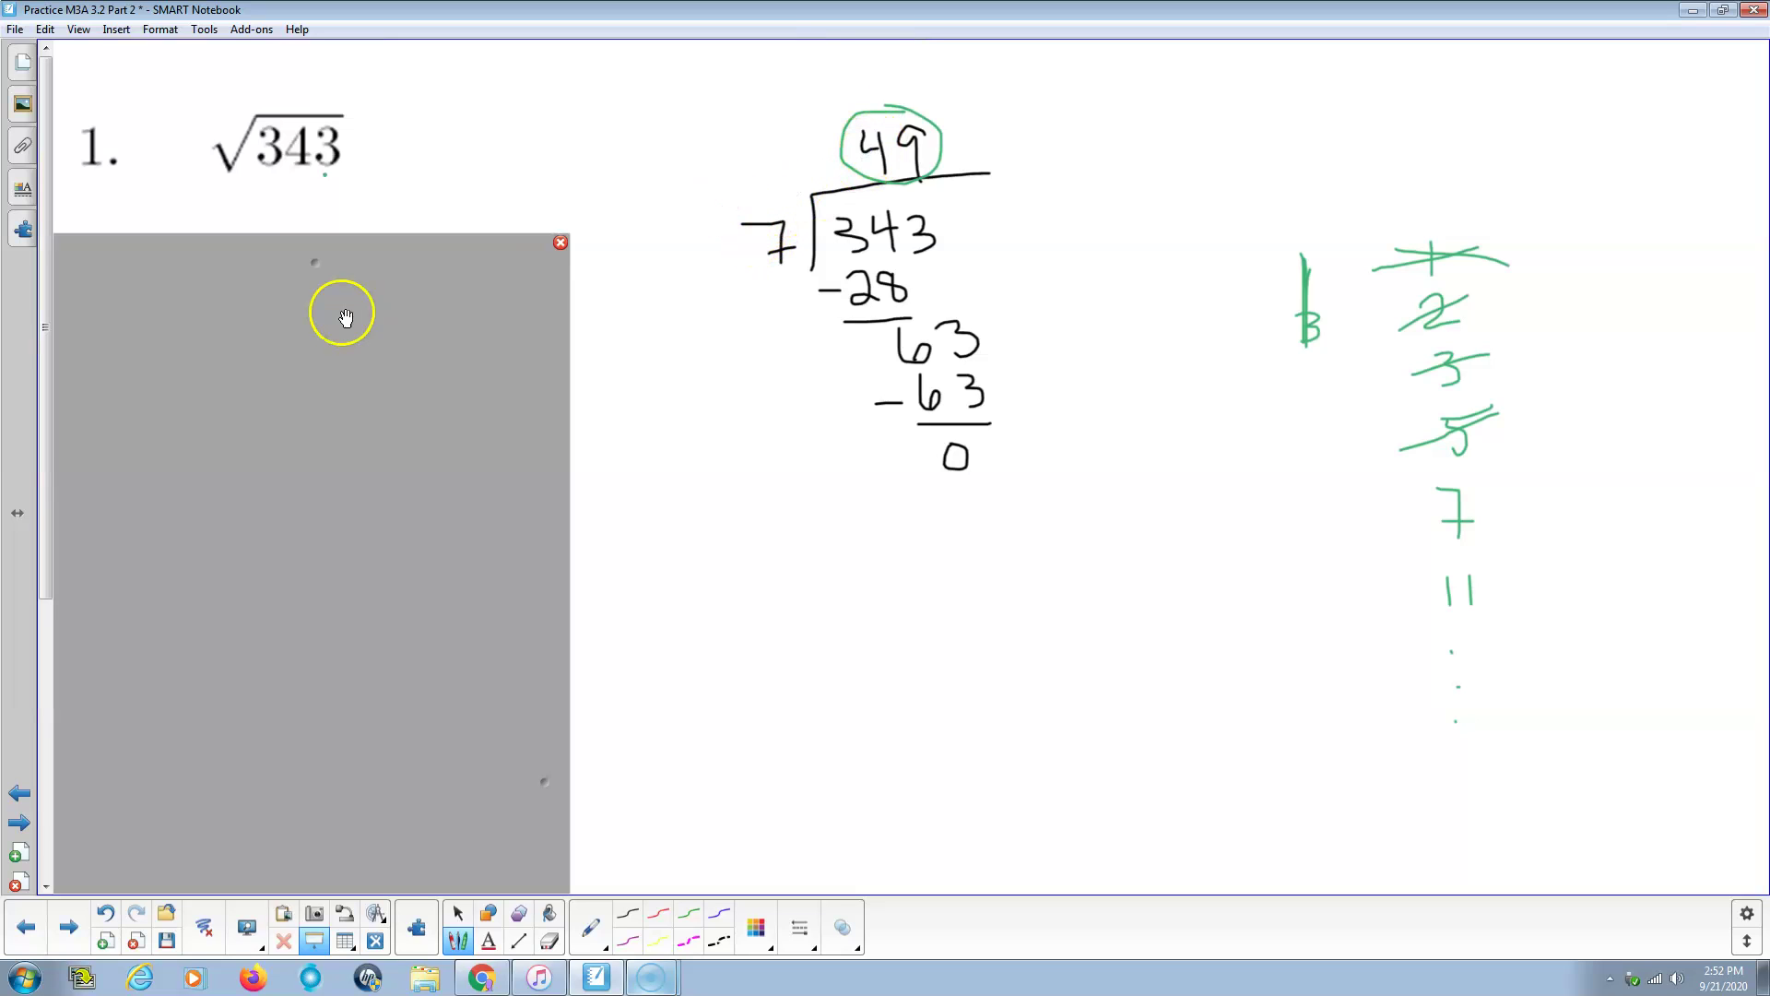
Step: Reveal √7√49 and the answer 7√7, marking it with a green arrow and box
left_click_drag(316, 264, 296, 379)
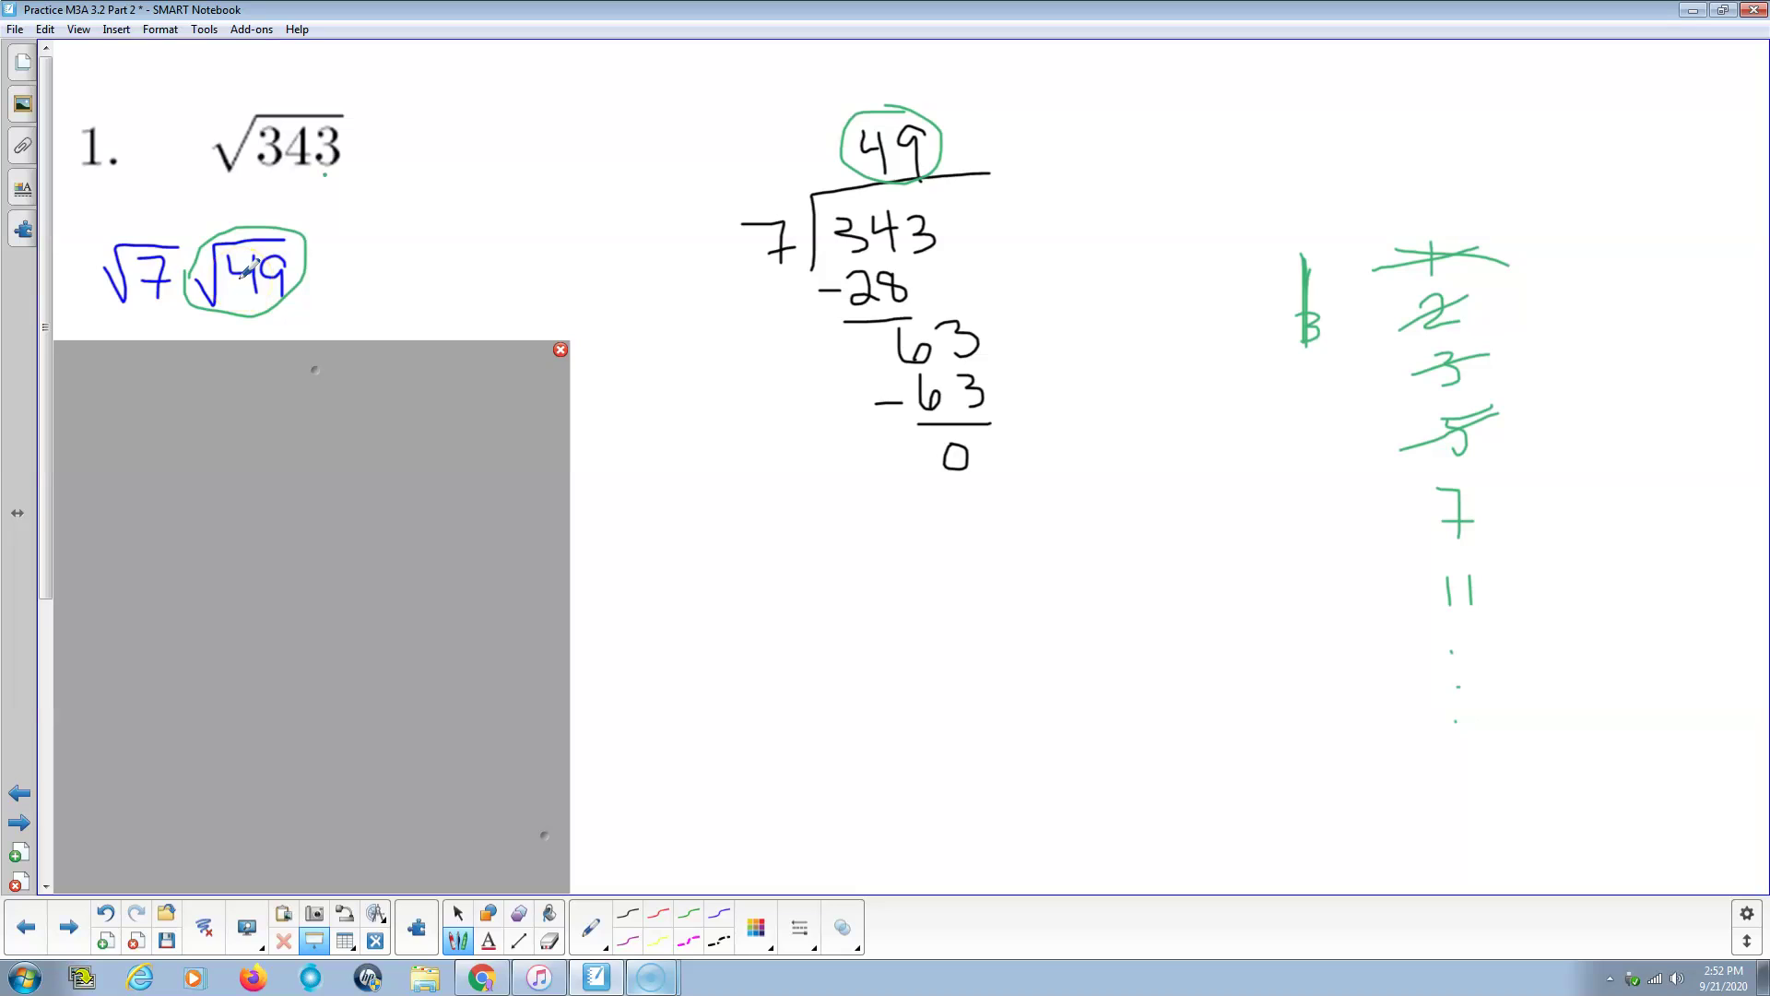
left_click_drag(261, 391, 225, 561)
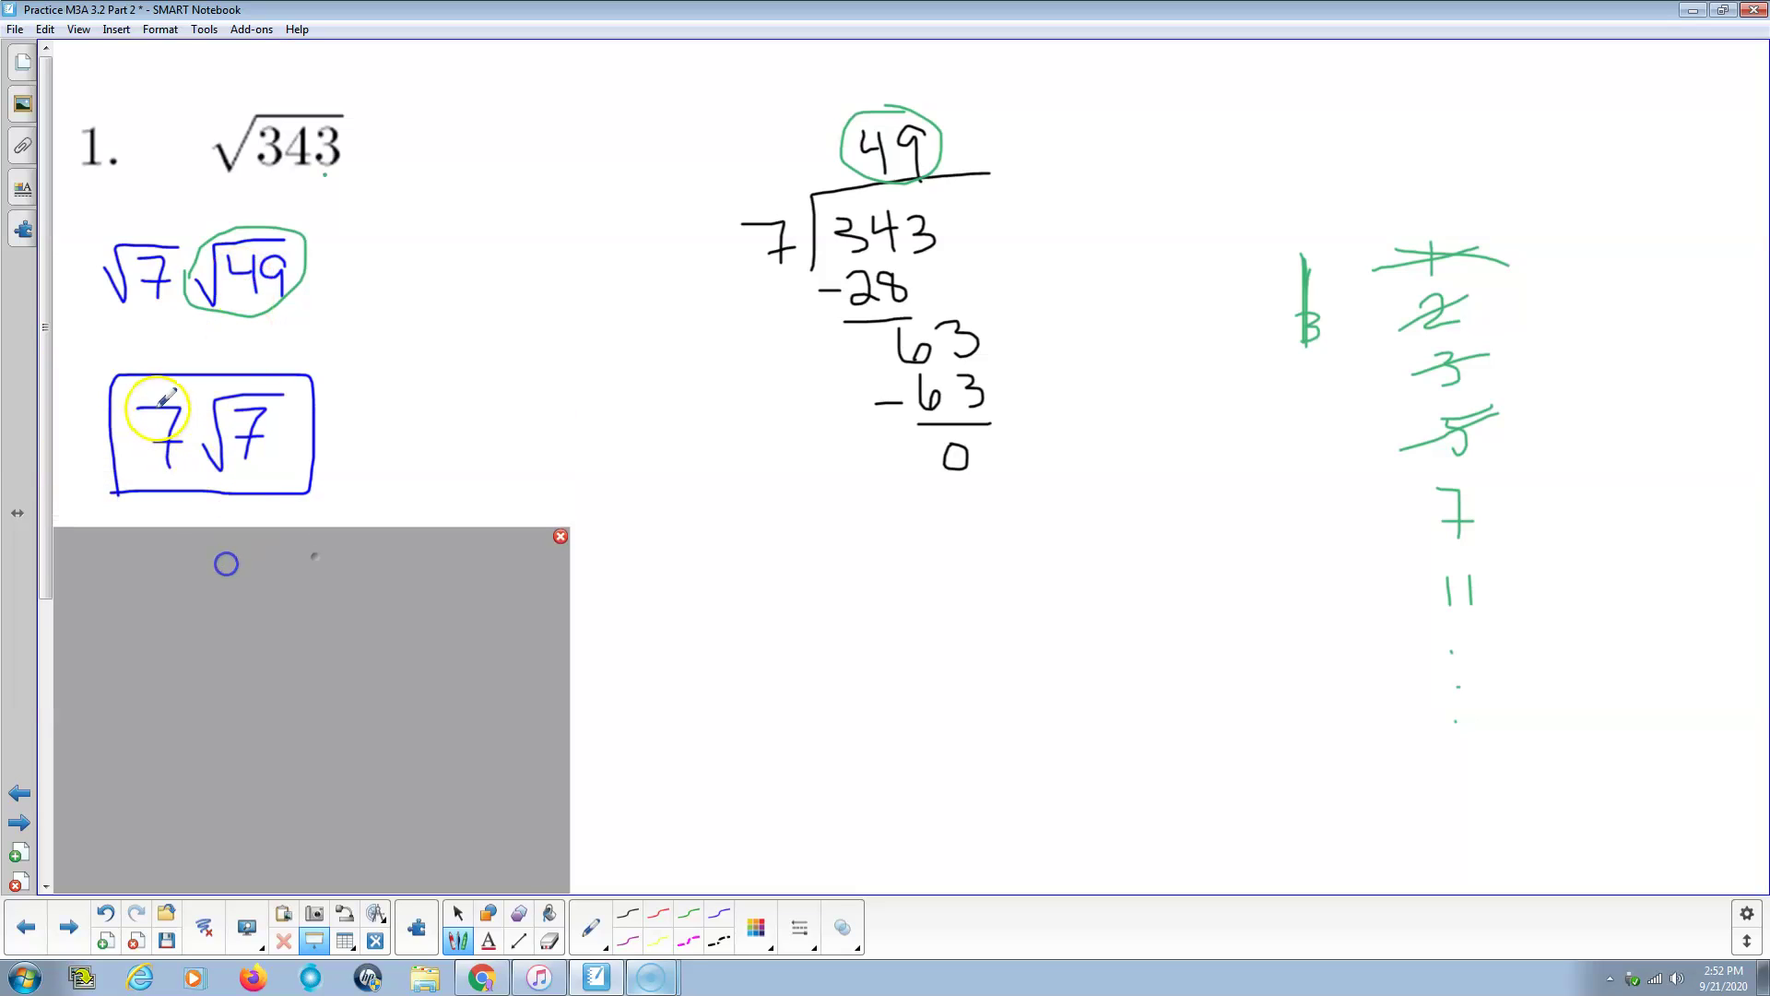
left_click_drag(219, 312, 180, 358)
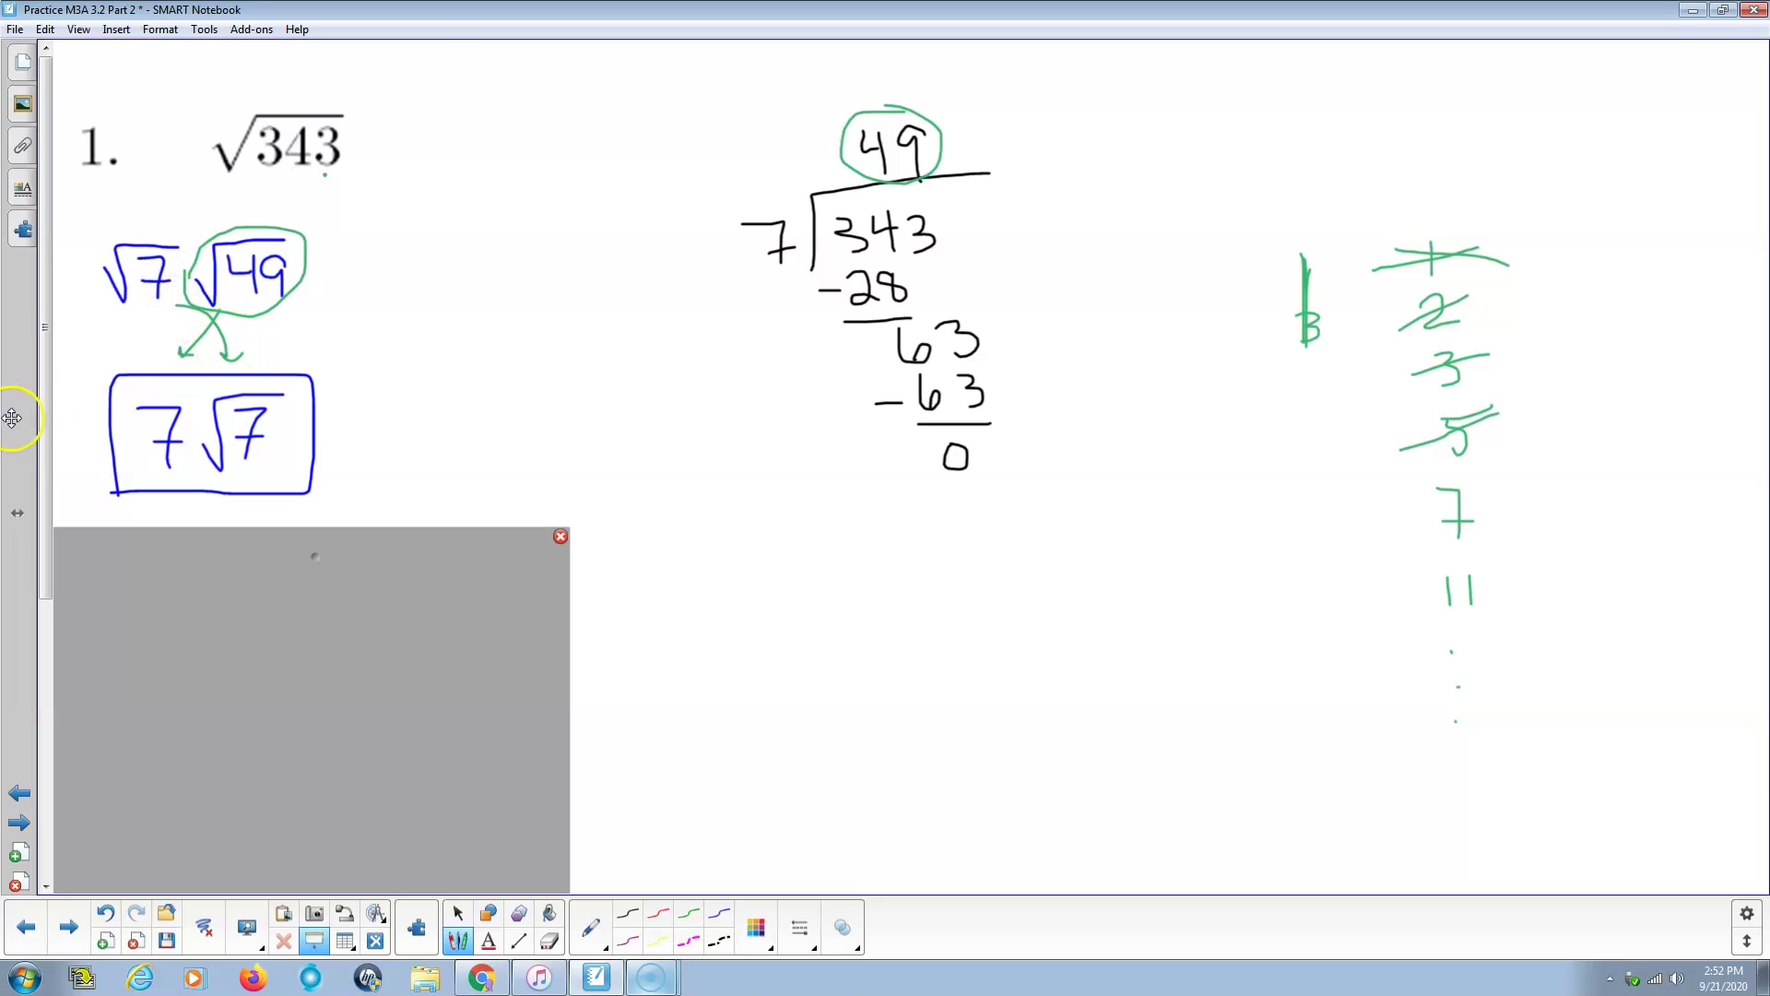
left_click_drag(313, 374, 129, 375)
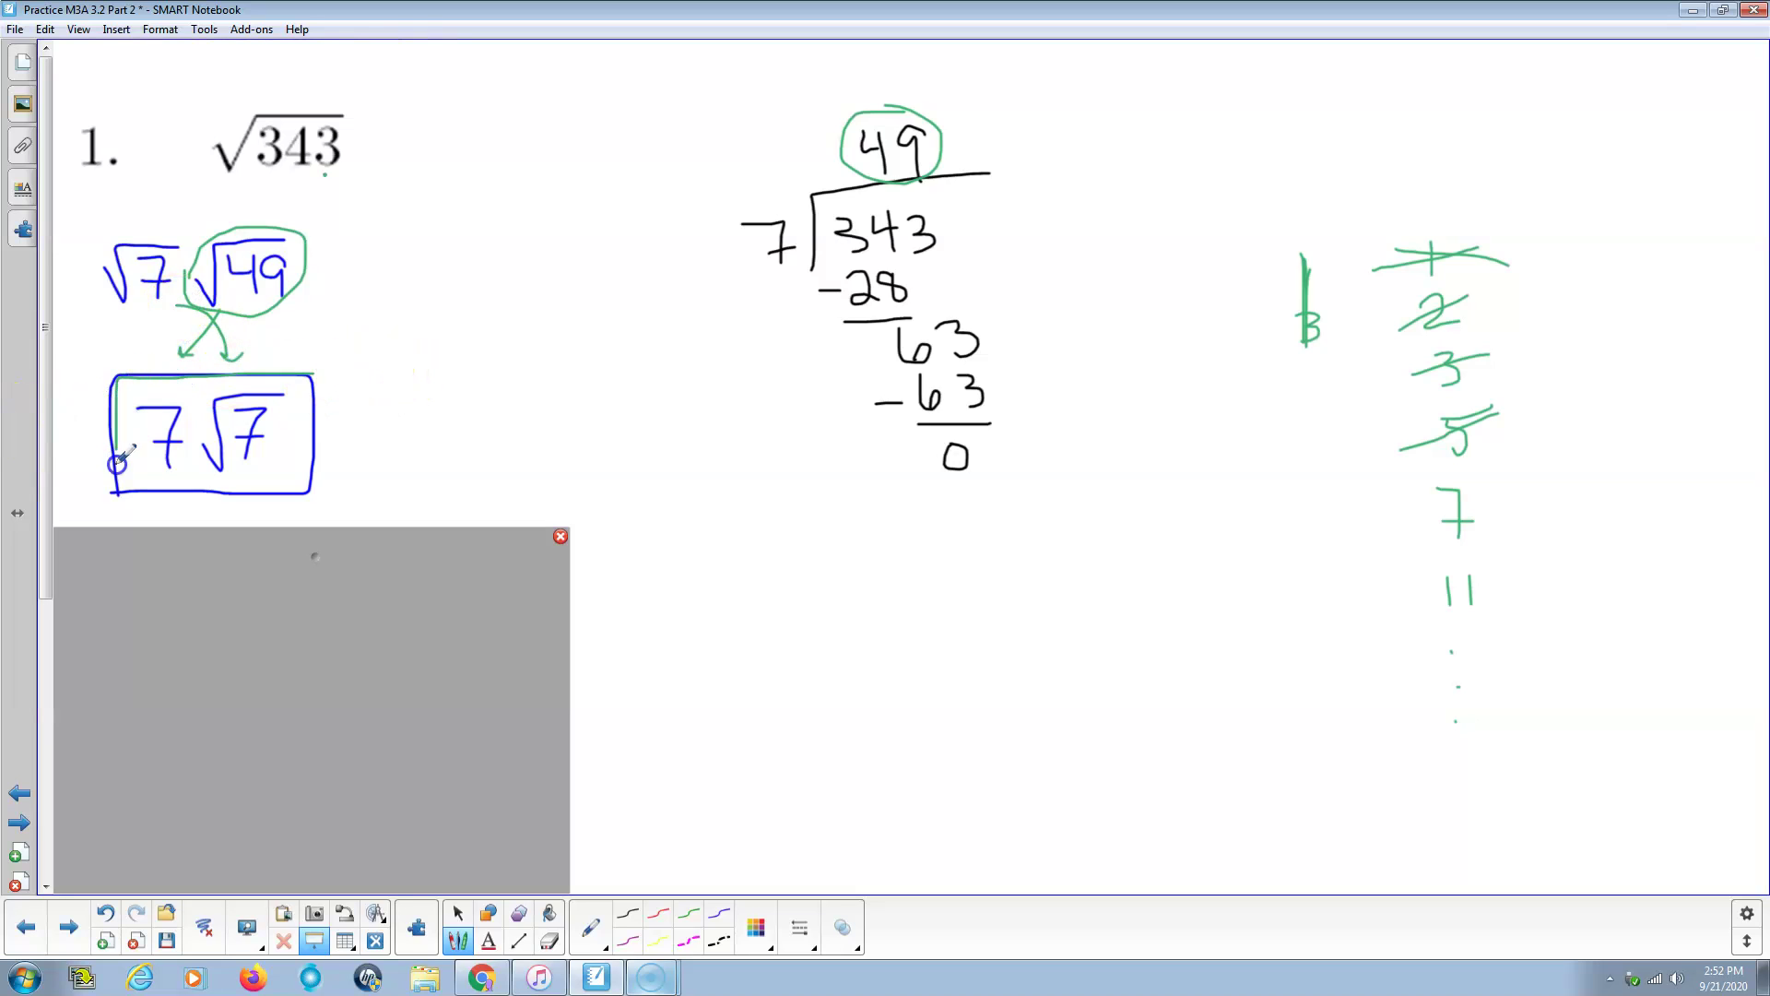
mouse_move(217, 496)
left_mouse_down()
mouse_move(334, 394)
mouse_move(329, 356)
left_mouse_up()
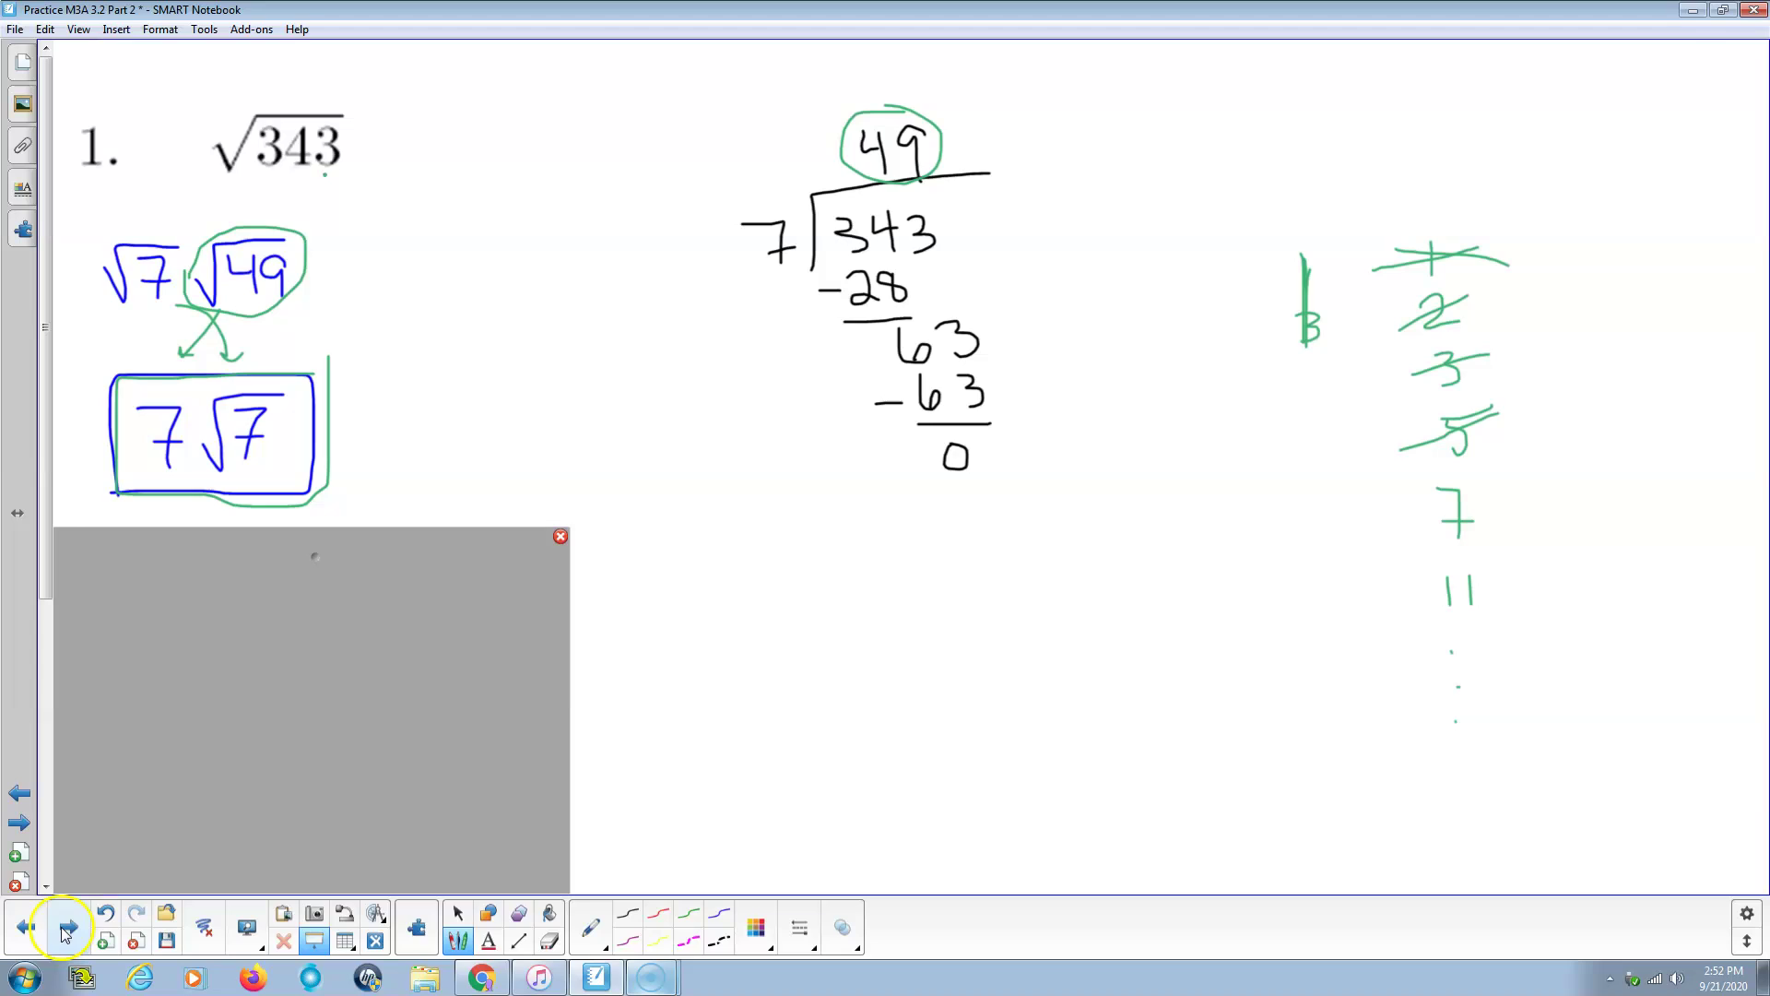
left_click(480, 977)
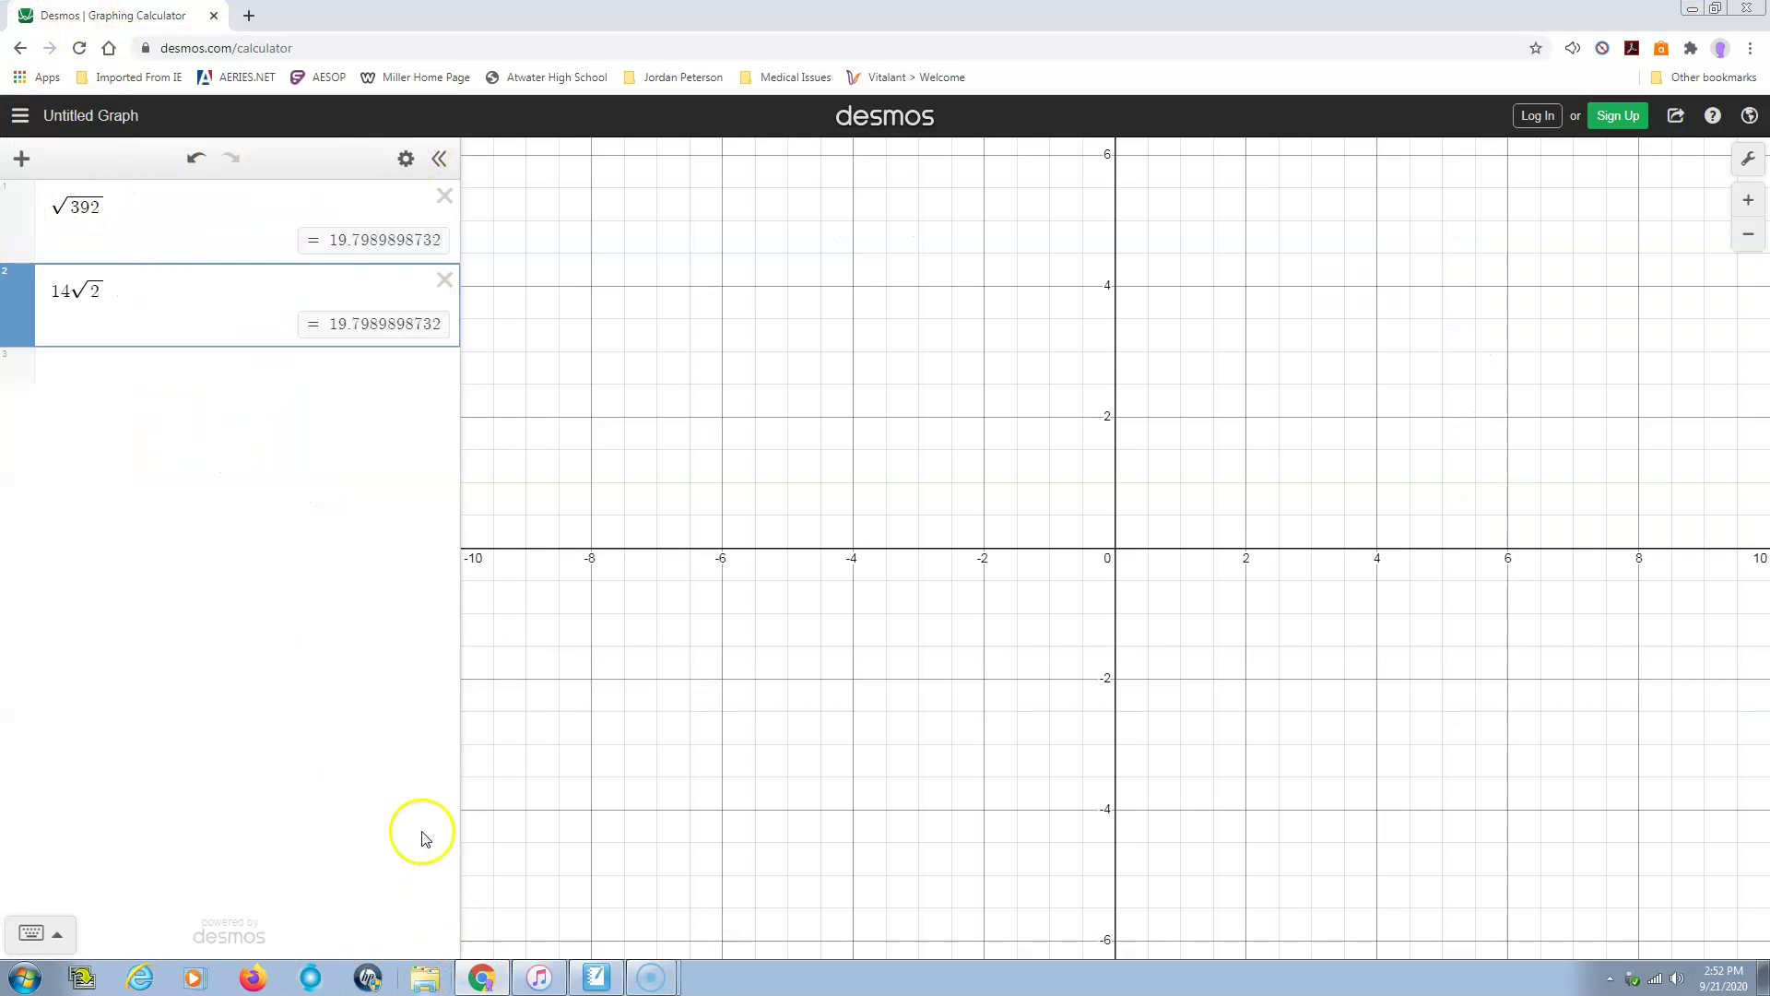
Step: Edit the Desmos rows to √343 and 7√7, both giving 18.5202591775
left_click_drag(80, 206, 100, 205)
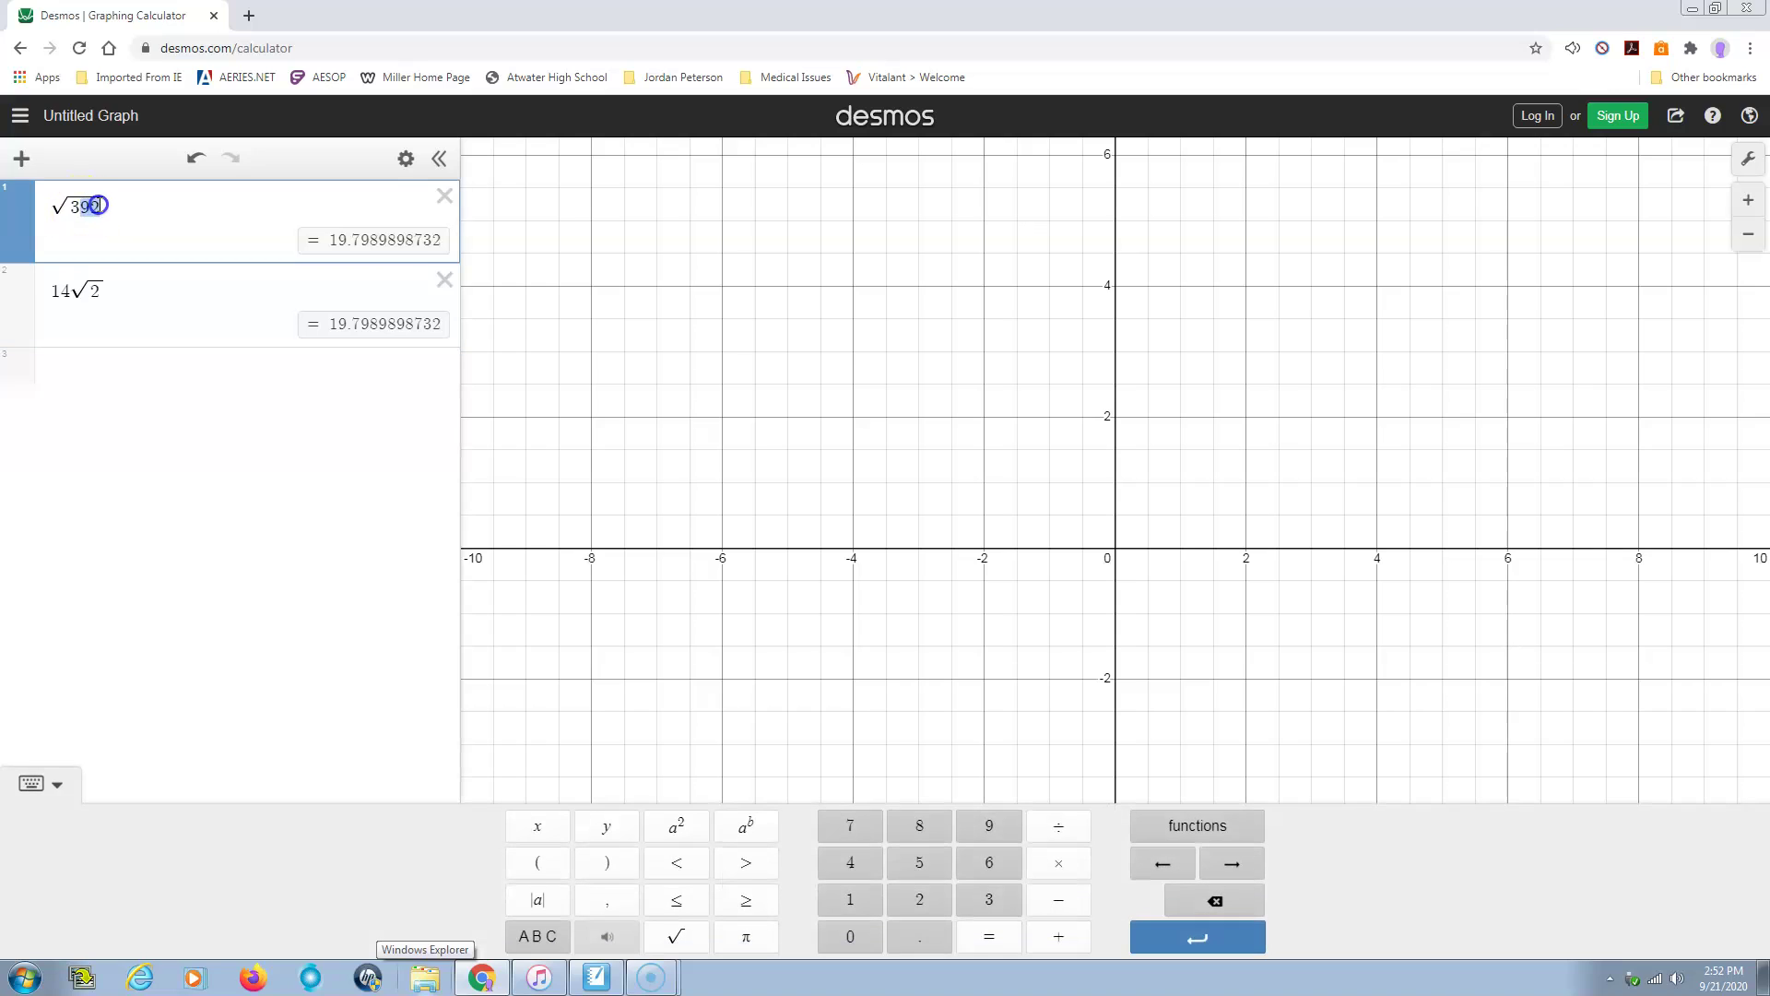
type("43")
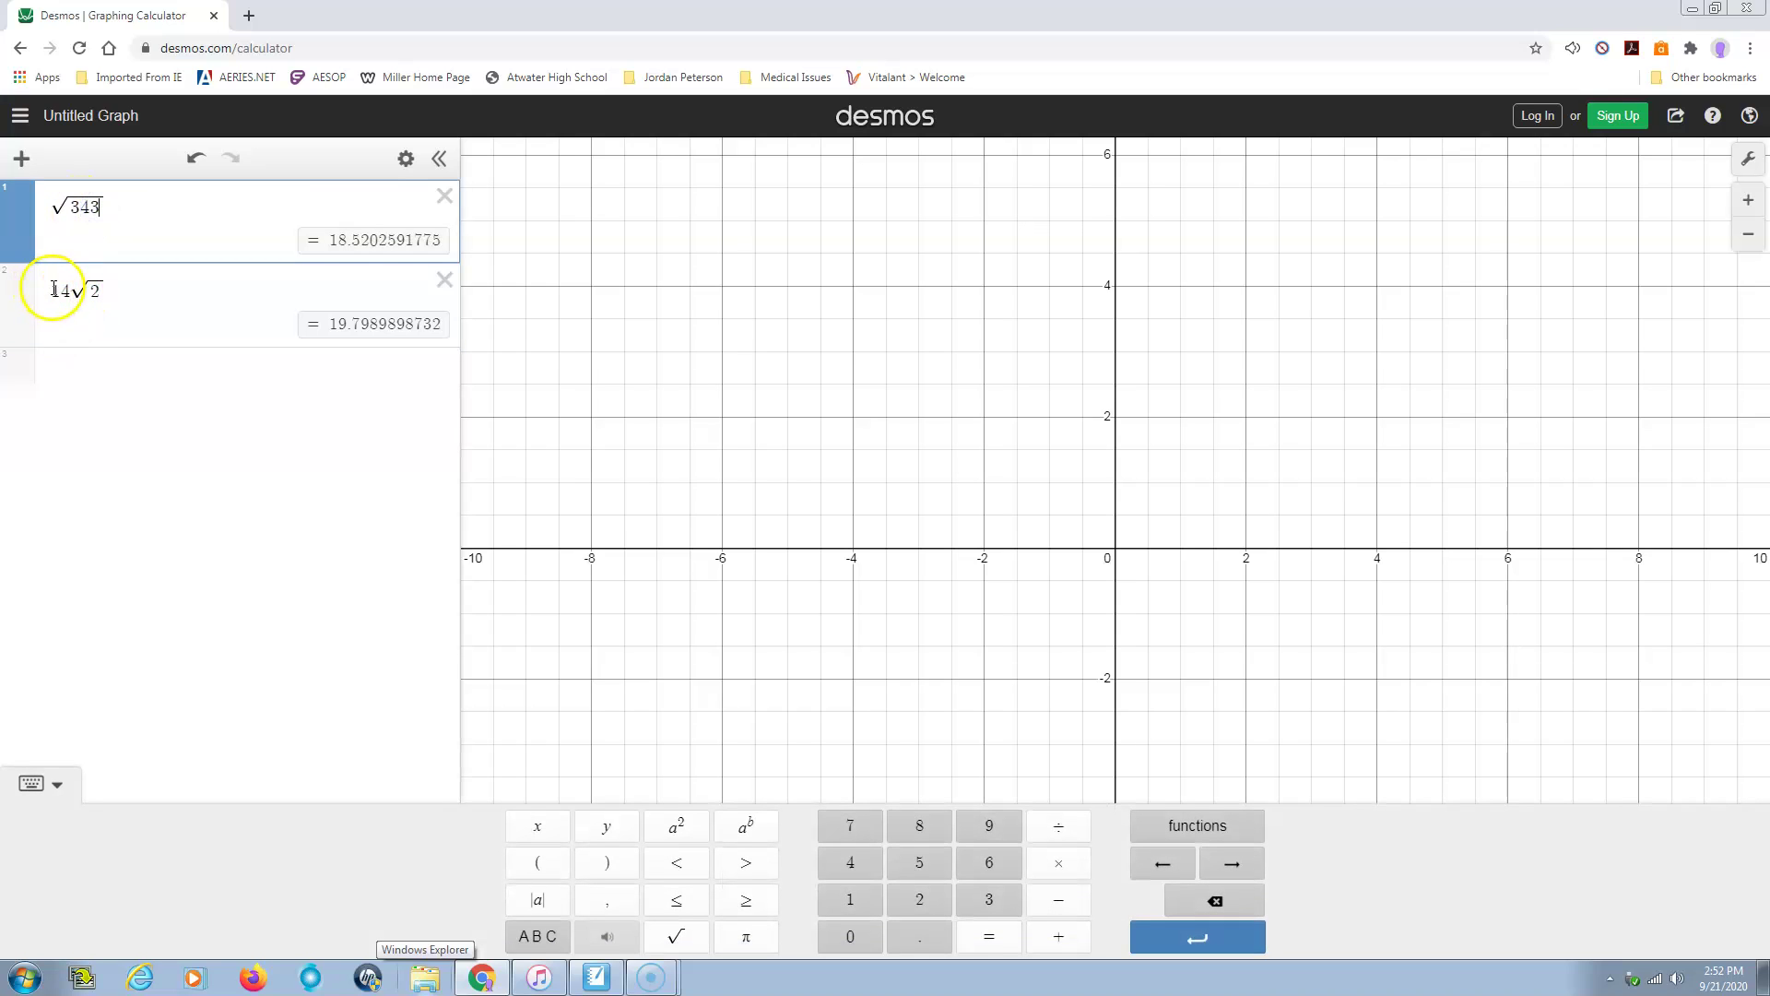
left_click(57, 289)
left_click(82, 291)
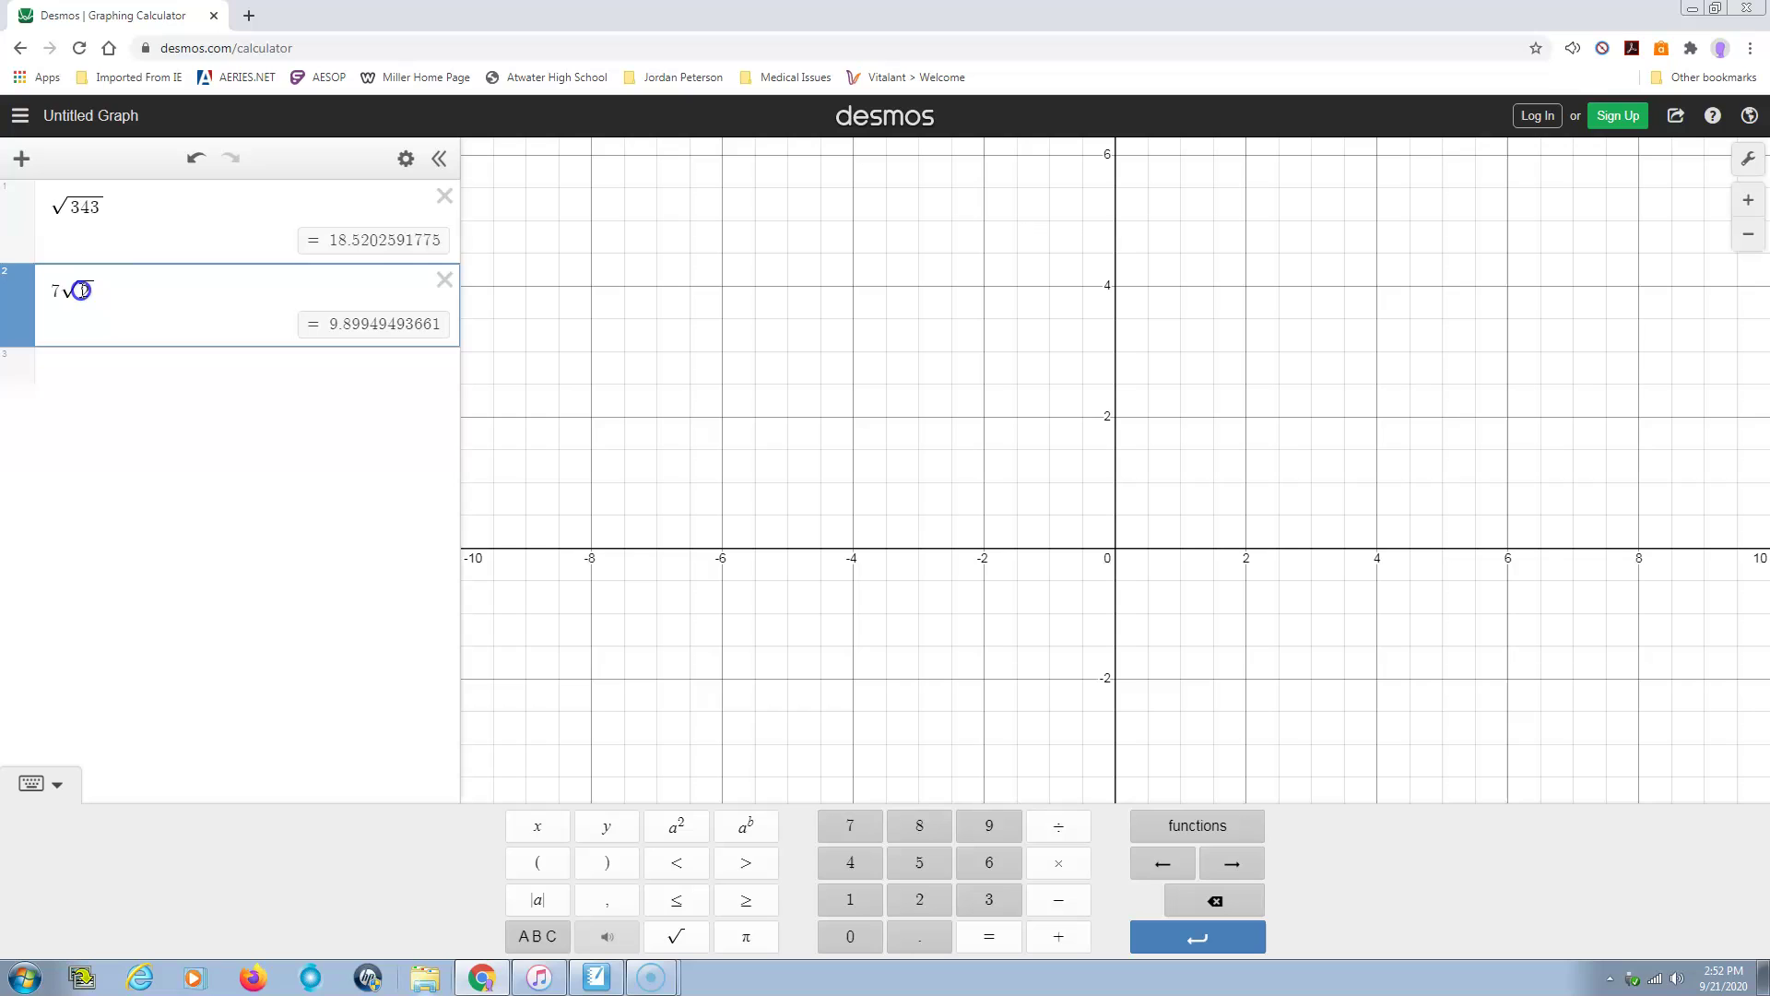
type("7")
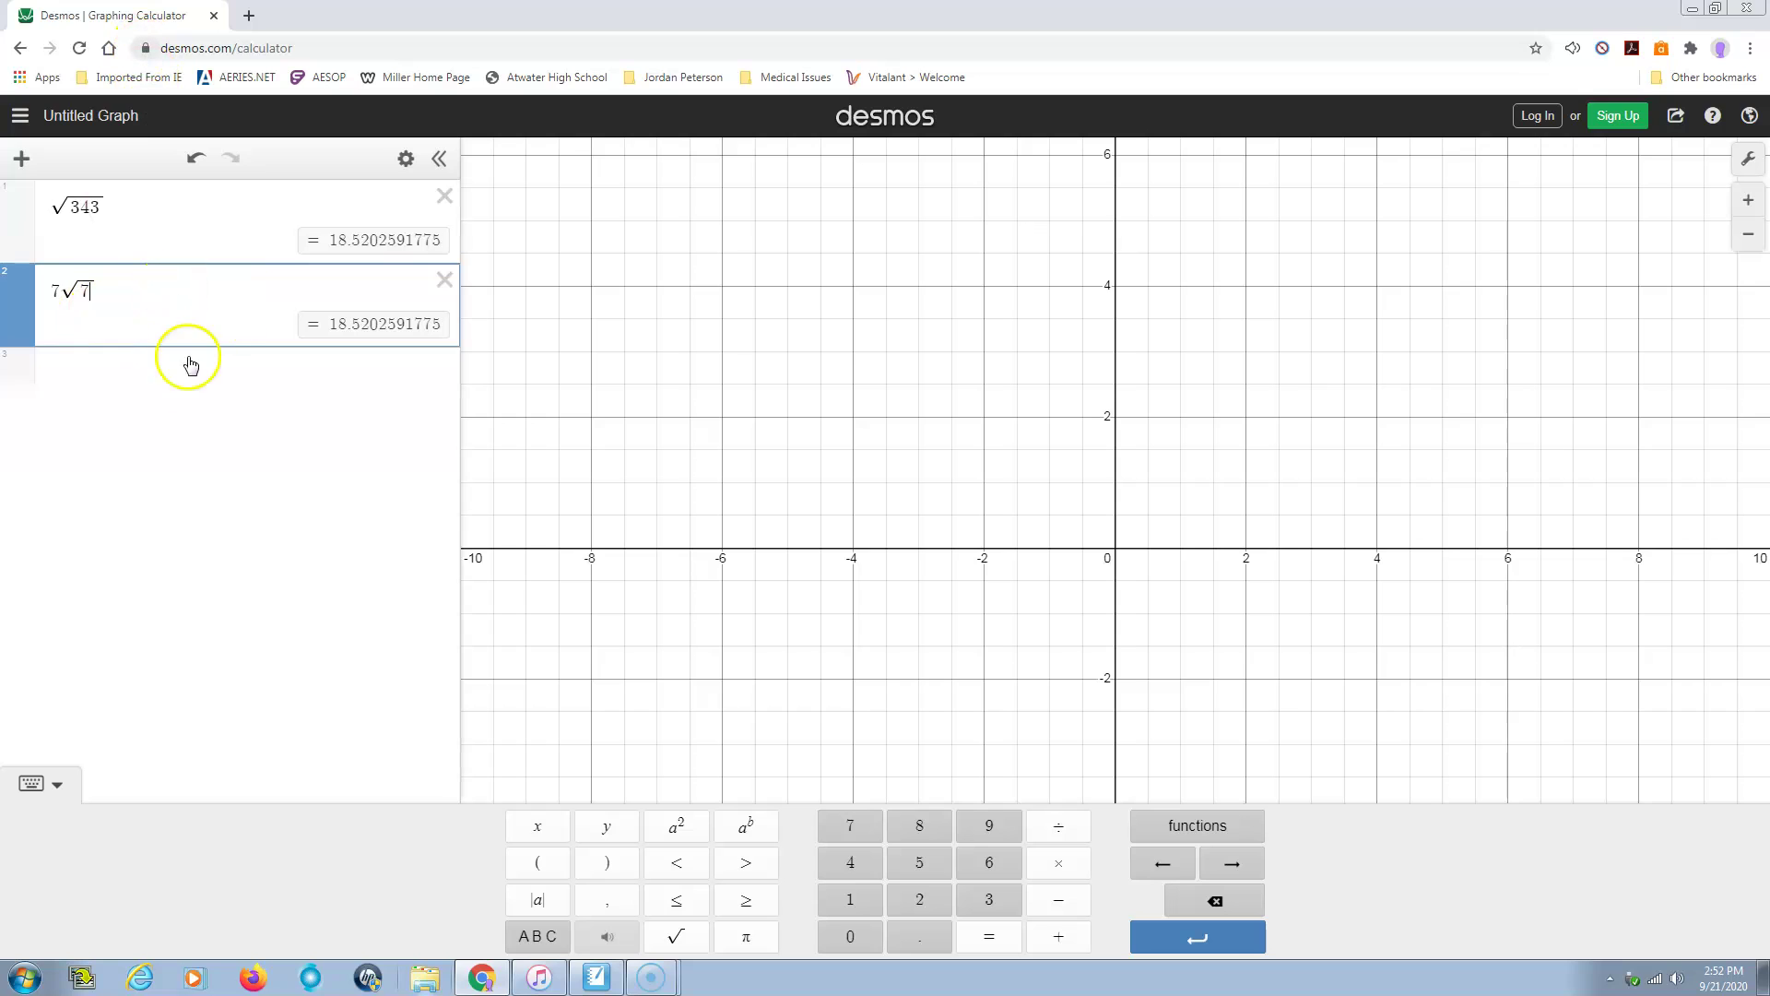
Step: Open problem 10, √320, reveal its √10√32 factoring, and draw a green branch to √8
left_click(591, 984)
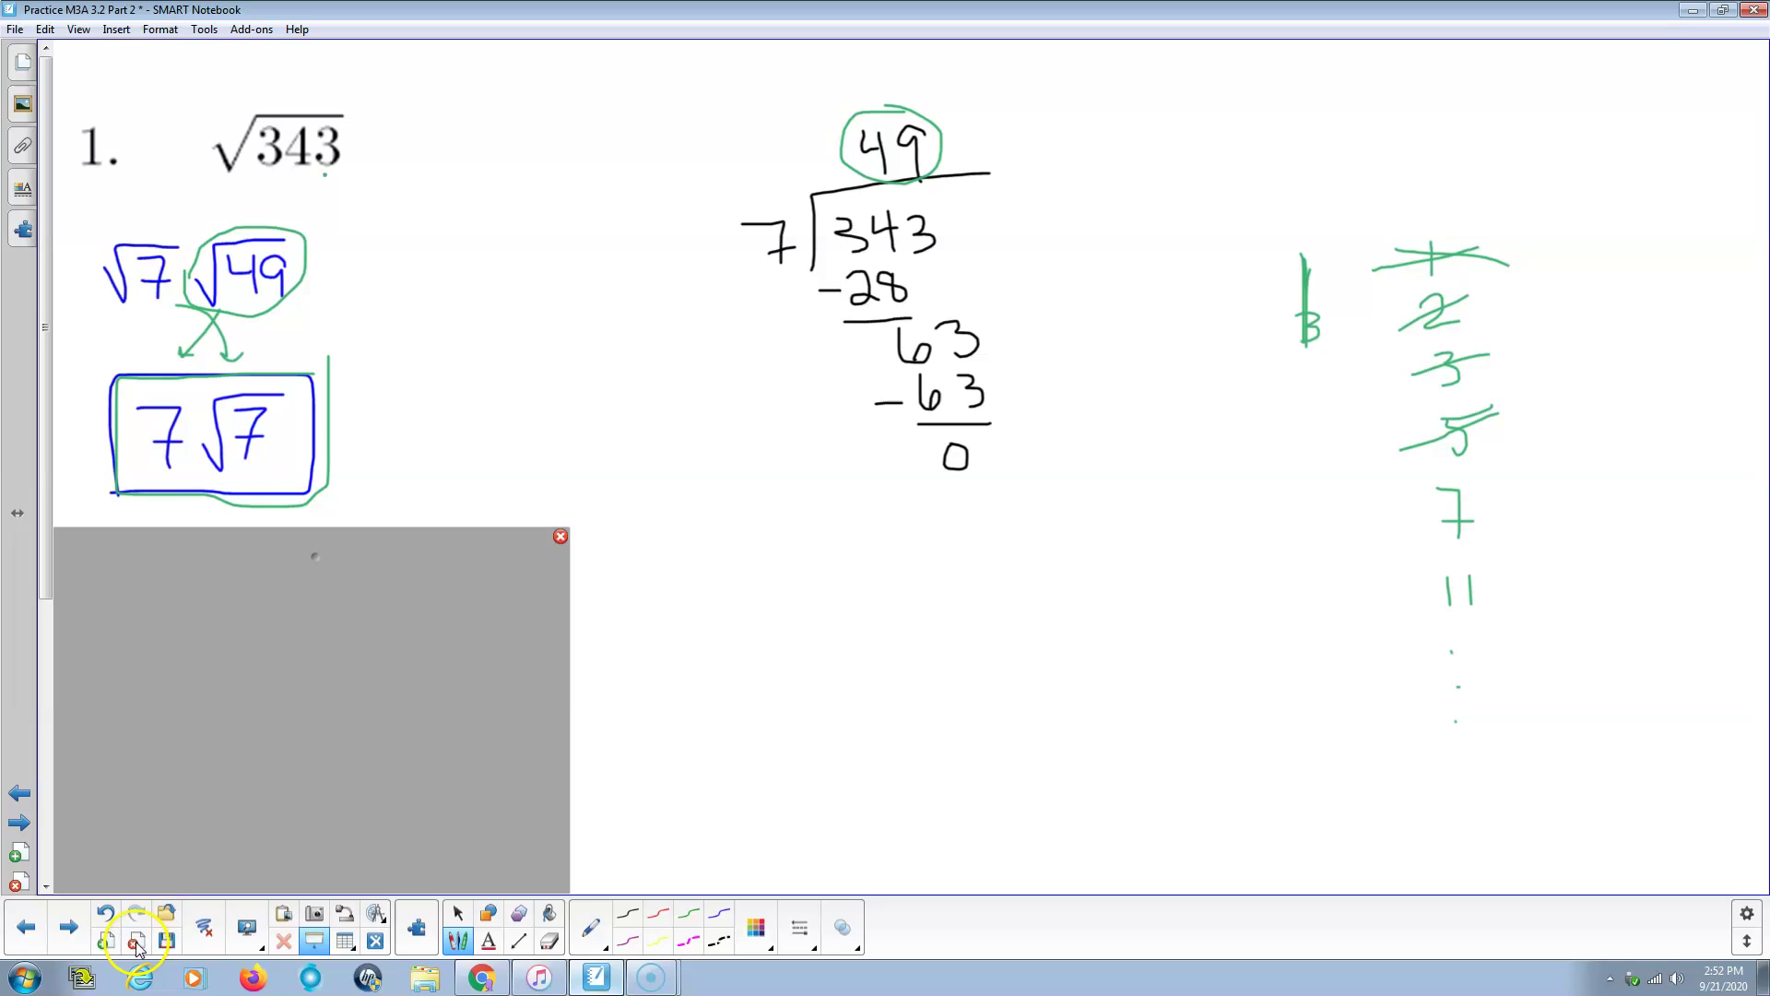
left_click(67, 929)
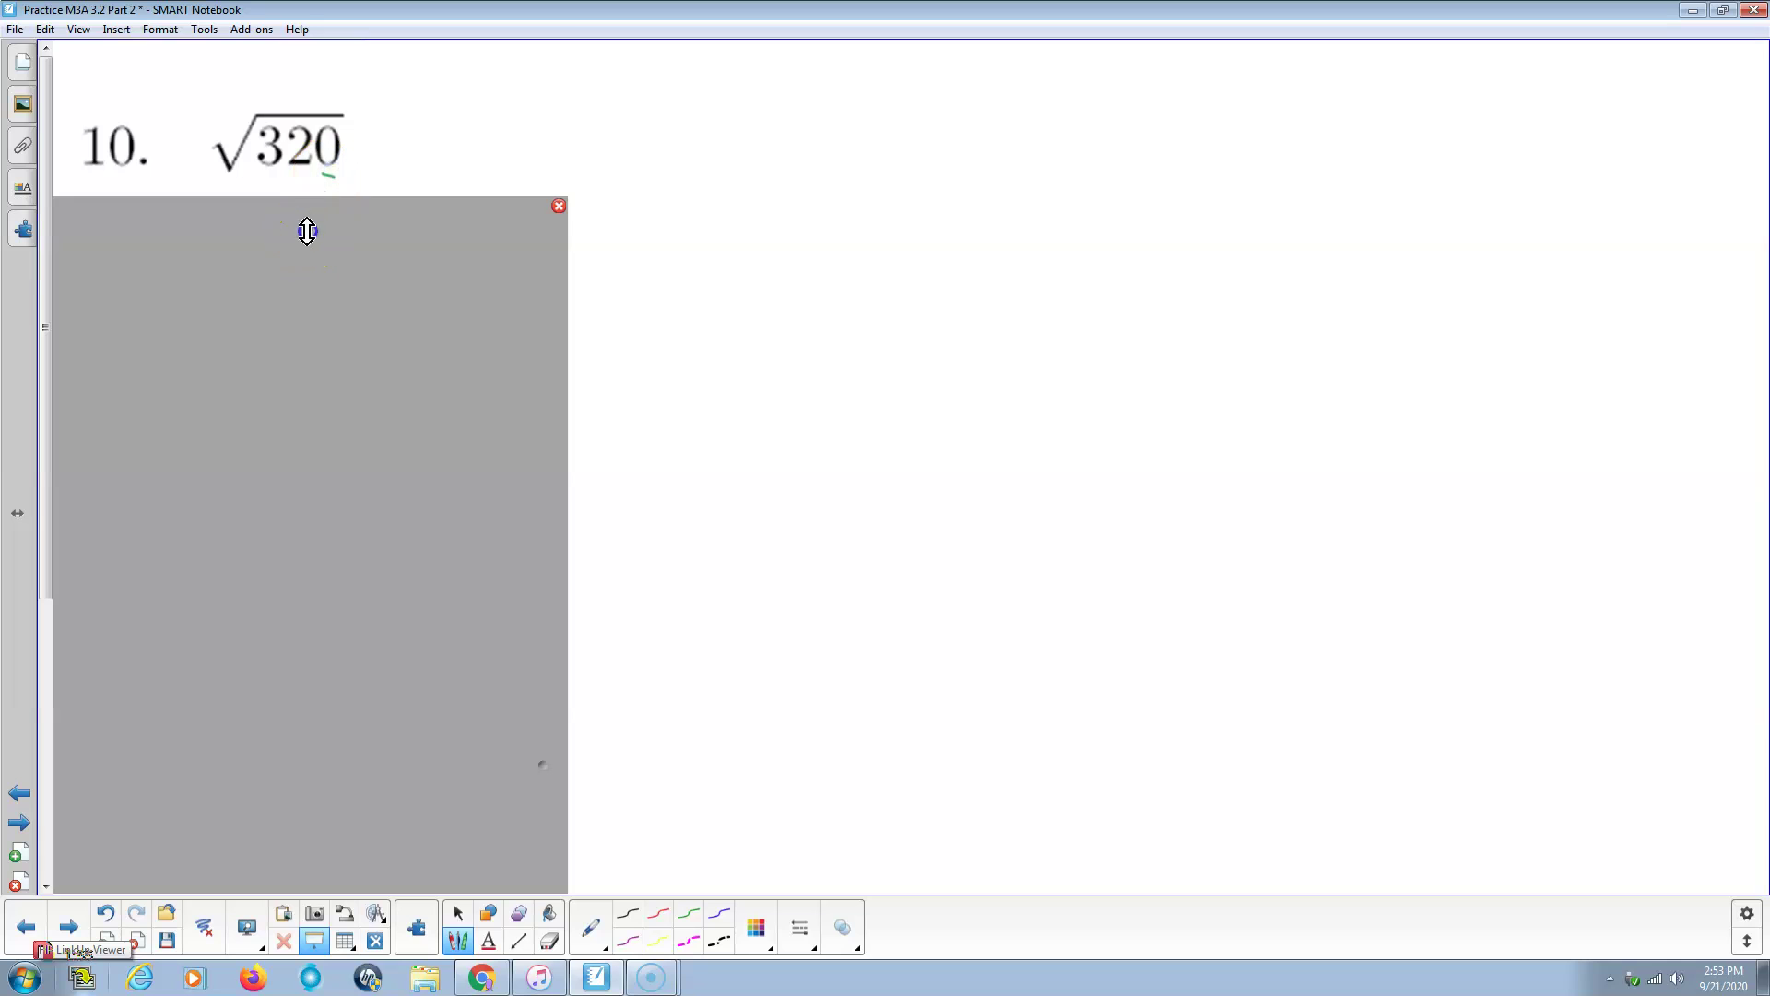
left_click_drag(308, 225, 217, 414)
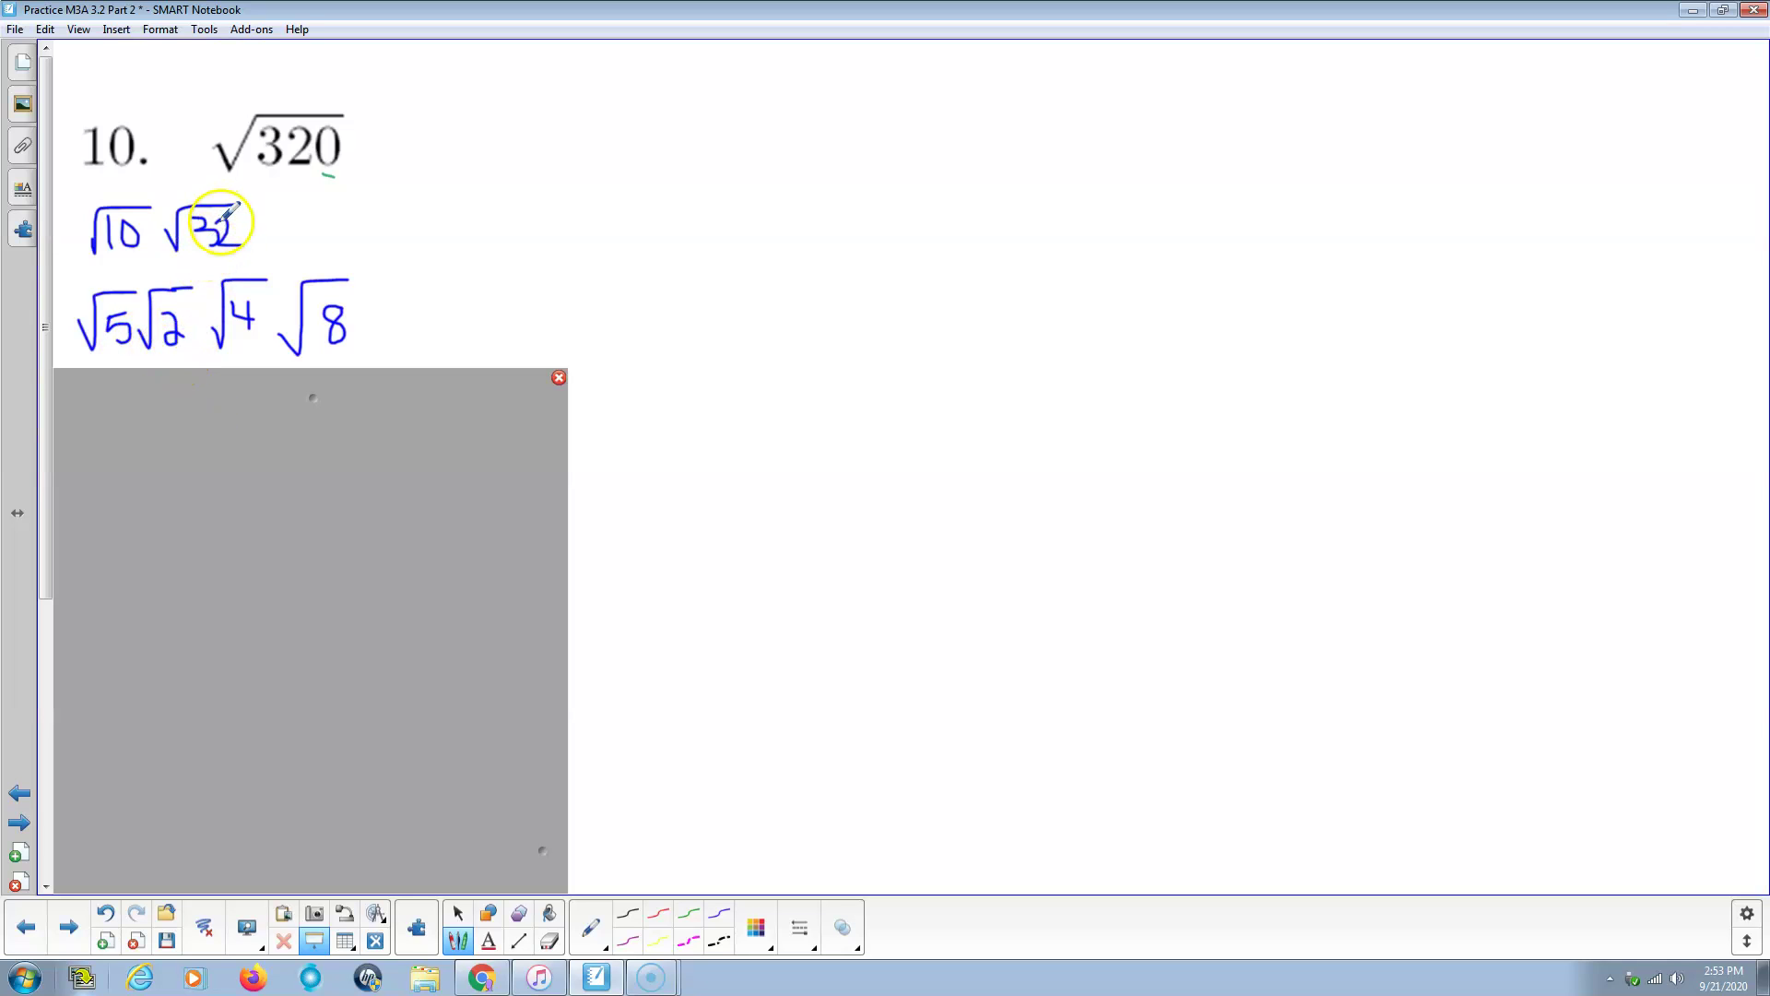
left_click_drag(231, 251, 238, 268)
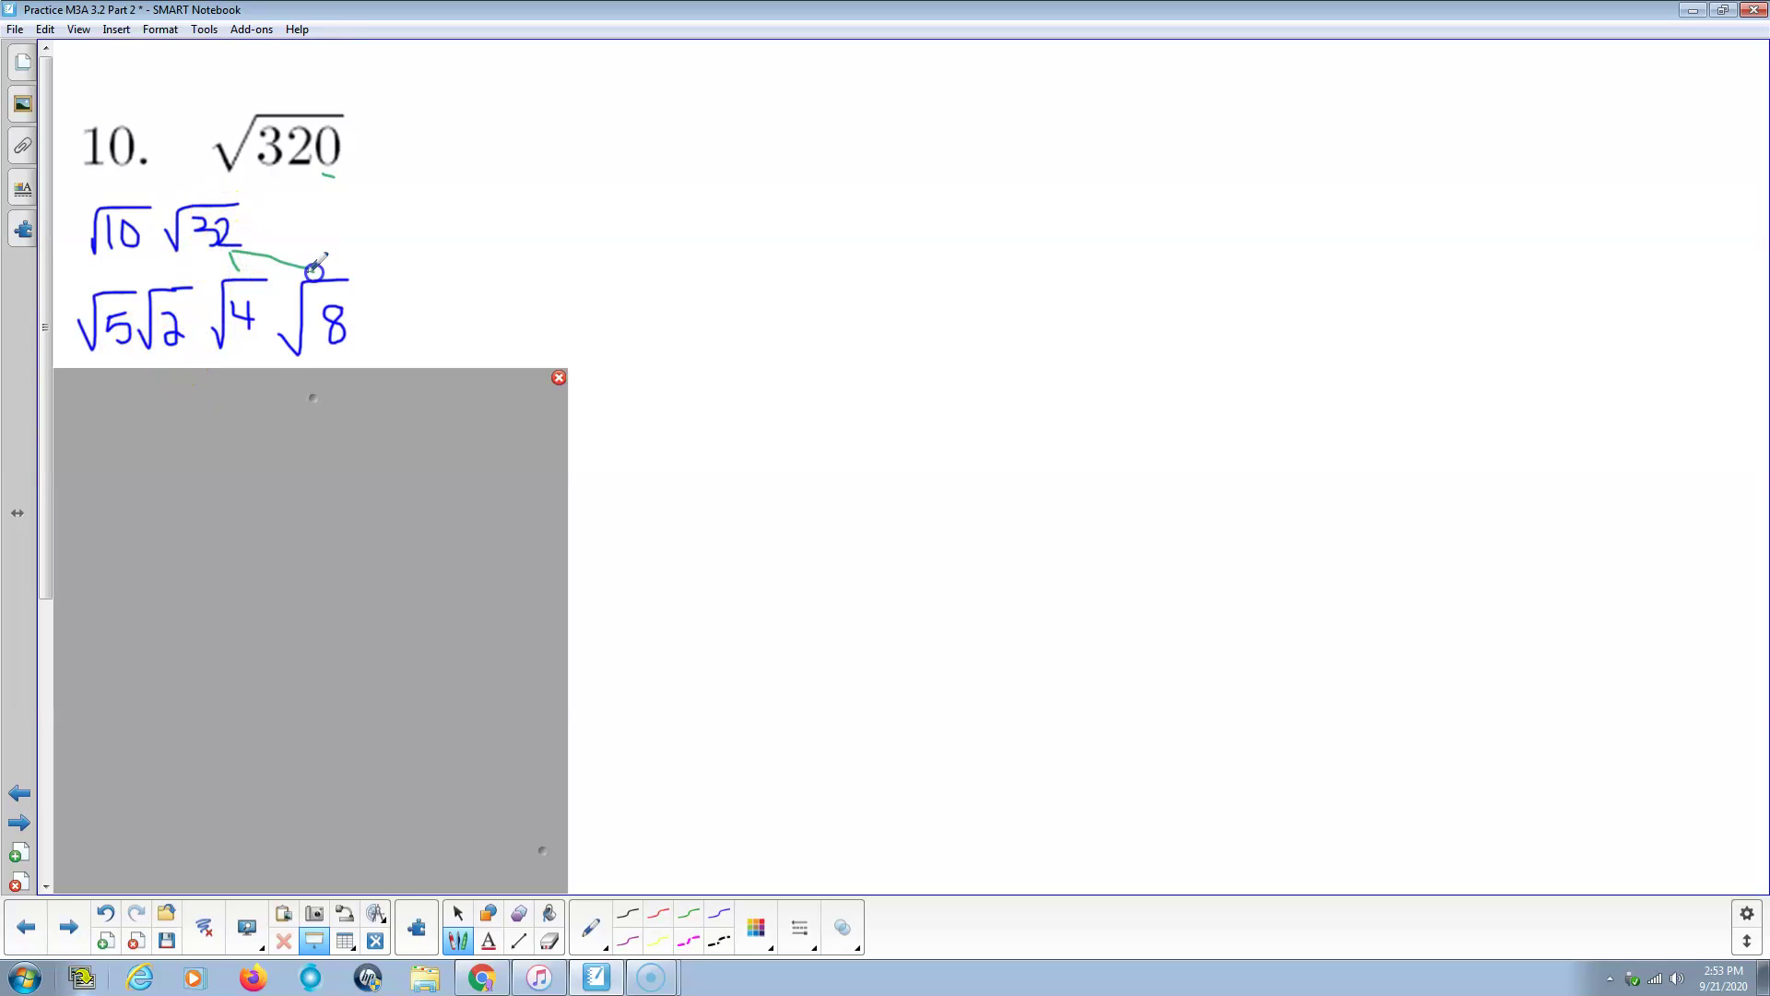
left_click(115, 238)
Step: Uncover the next factor rows and connect the √320 tree's factors with green branches
left_click_drag(237, 426, 251, 534)
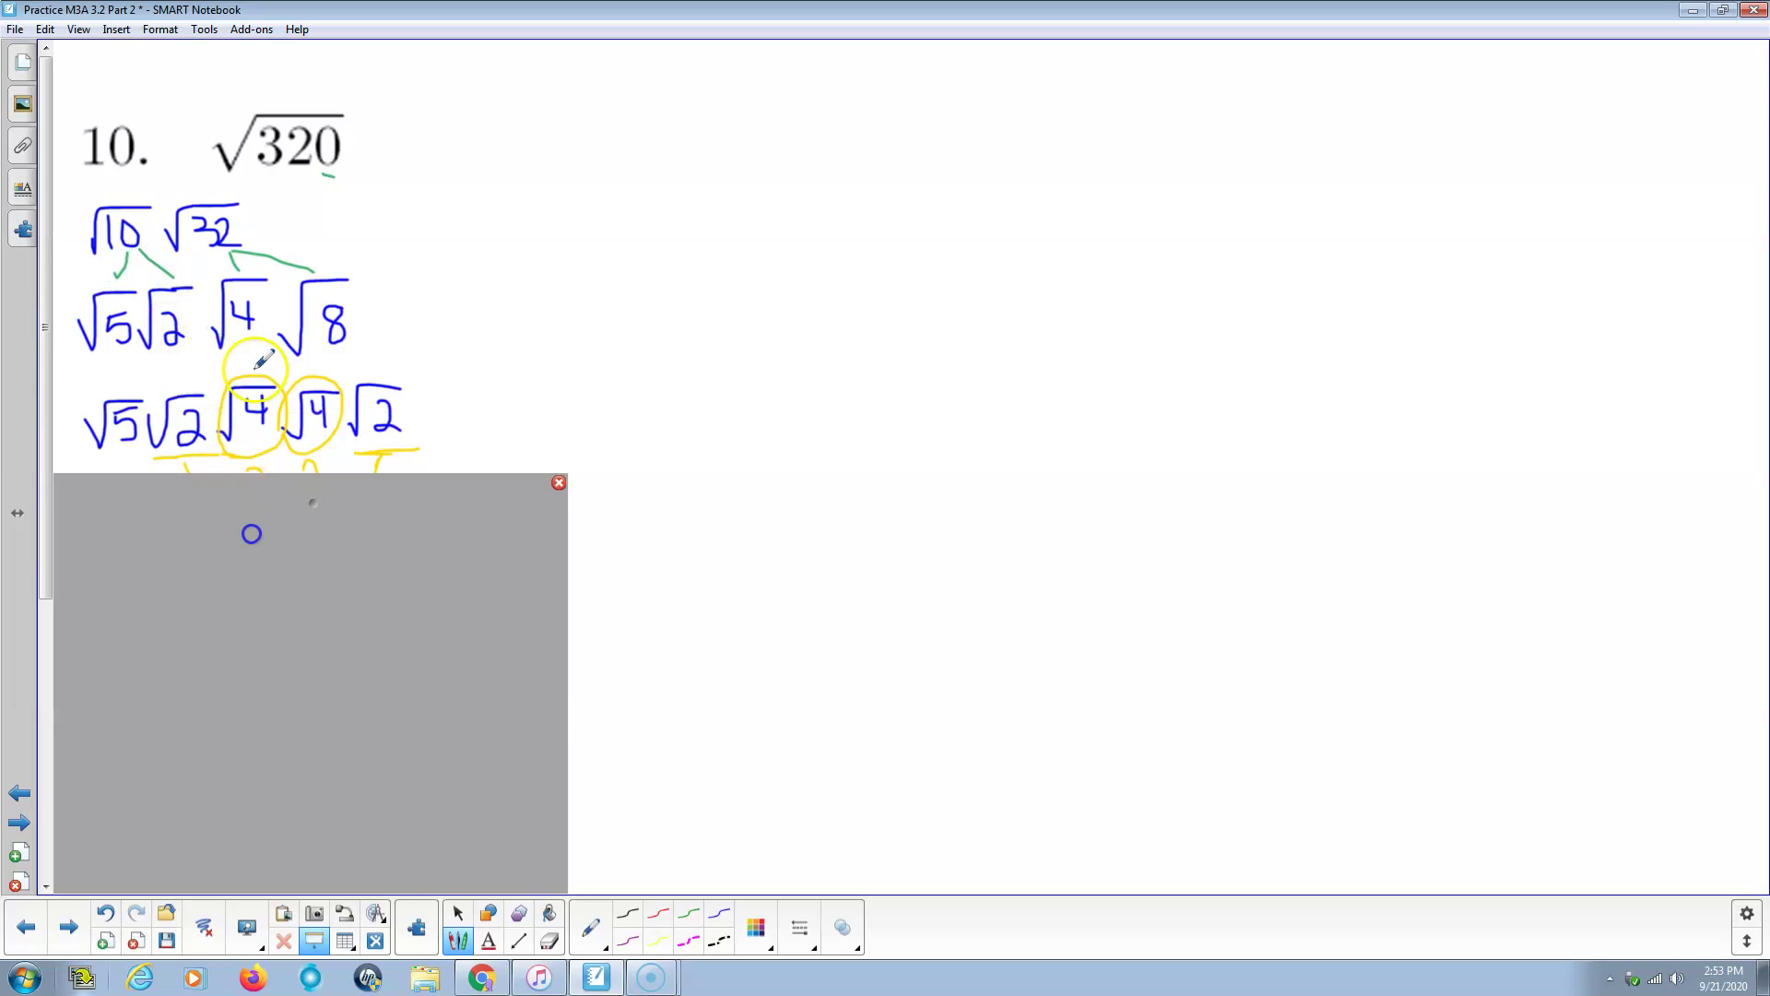
left_click(204, 325)
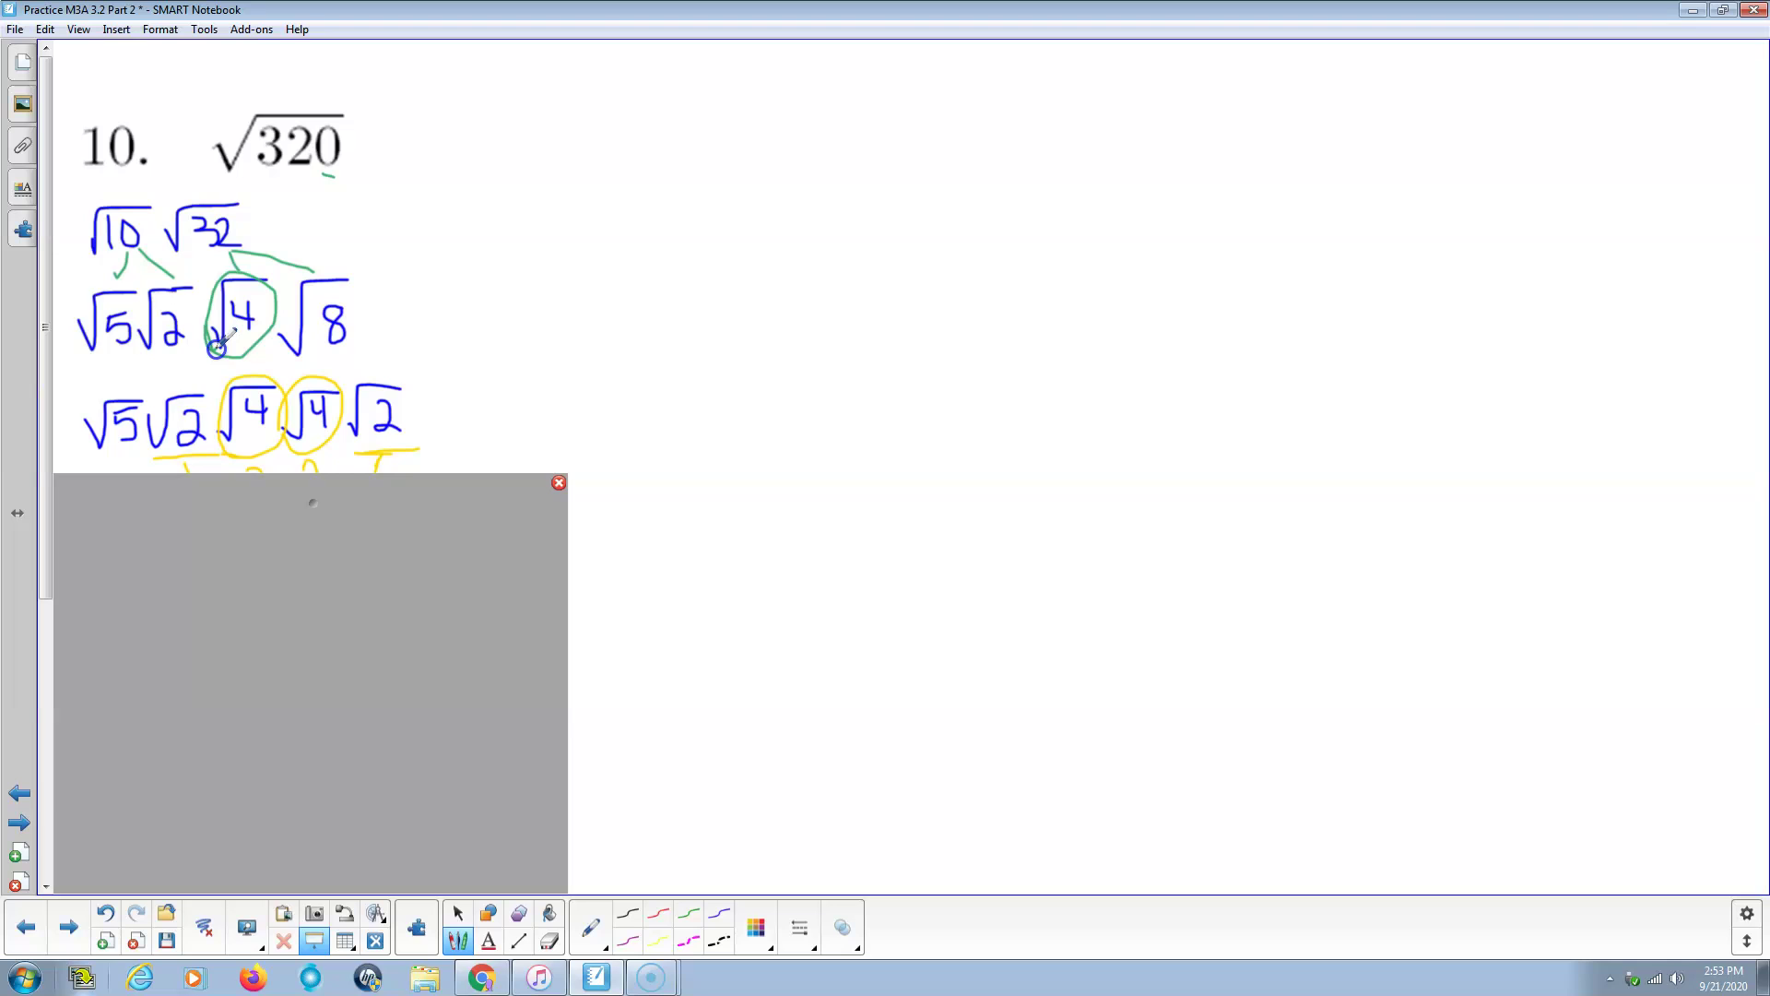
left_click(320, 350)
left_click_drag(333, 355, 362, 378)
mouse_move(255, 353)
left_mouse_down()
mouse_move(259, 372)
mouse_move(130, 390)
left_mouse_up()
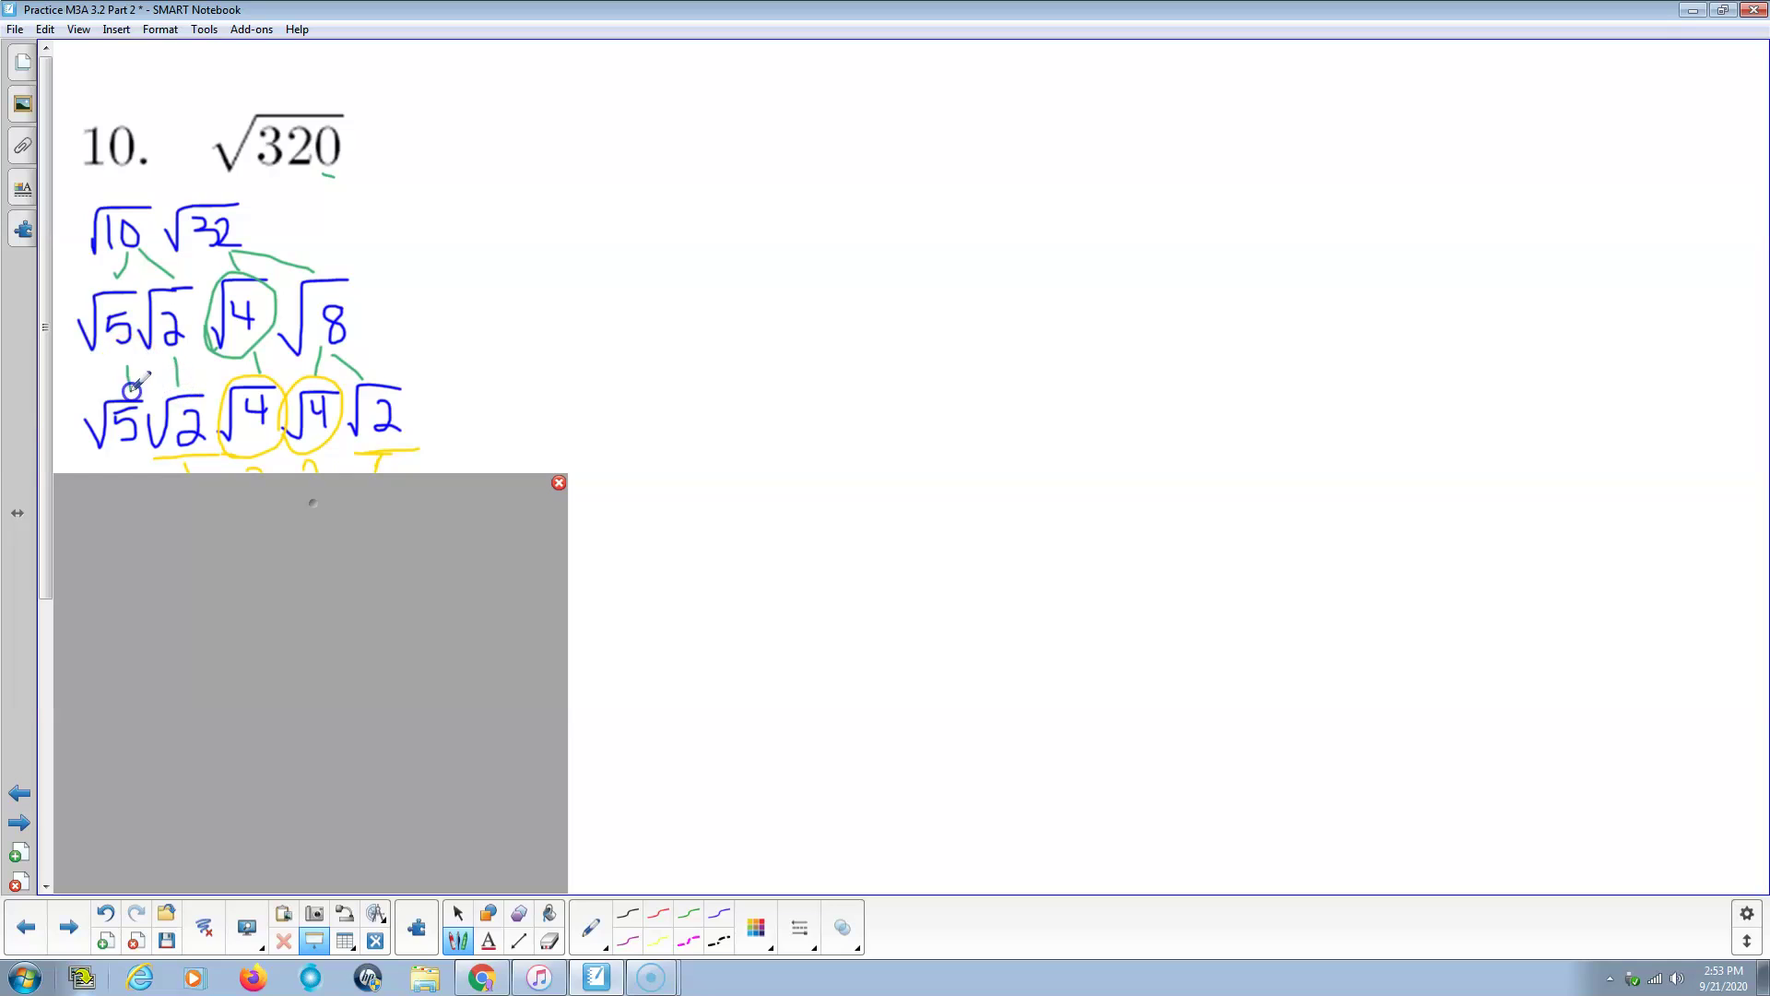
left_click_drag(348, 304, 354, 319)
left_click_drag(350, 553, 347, 612)
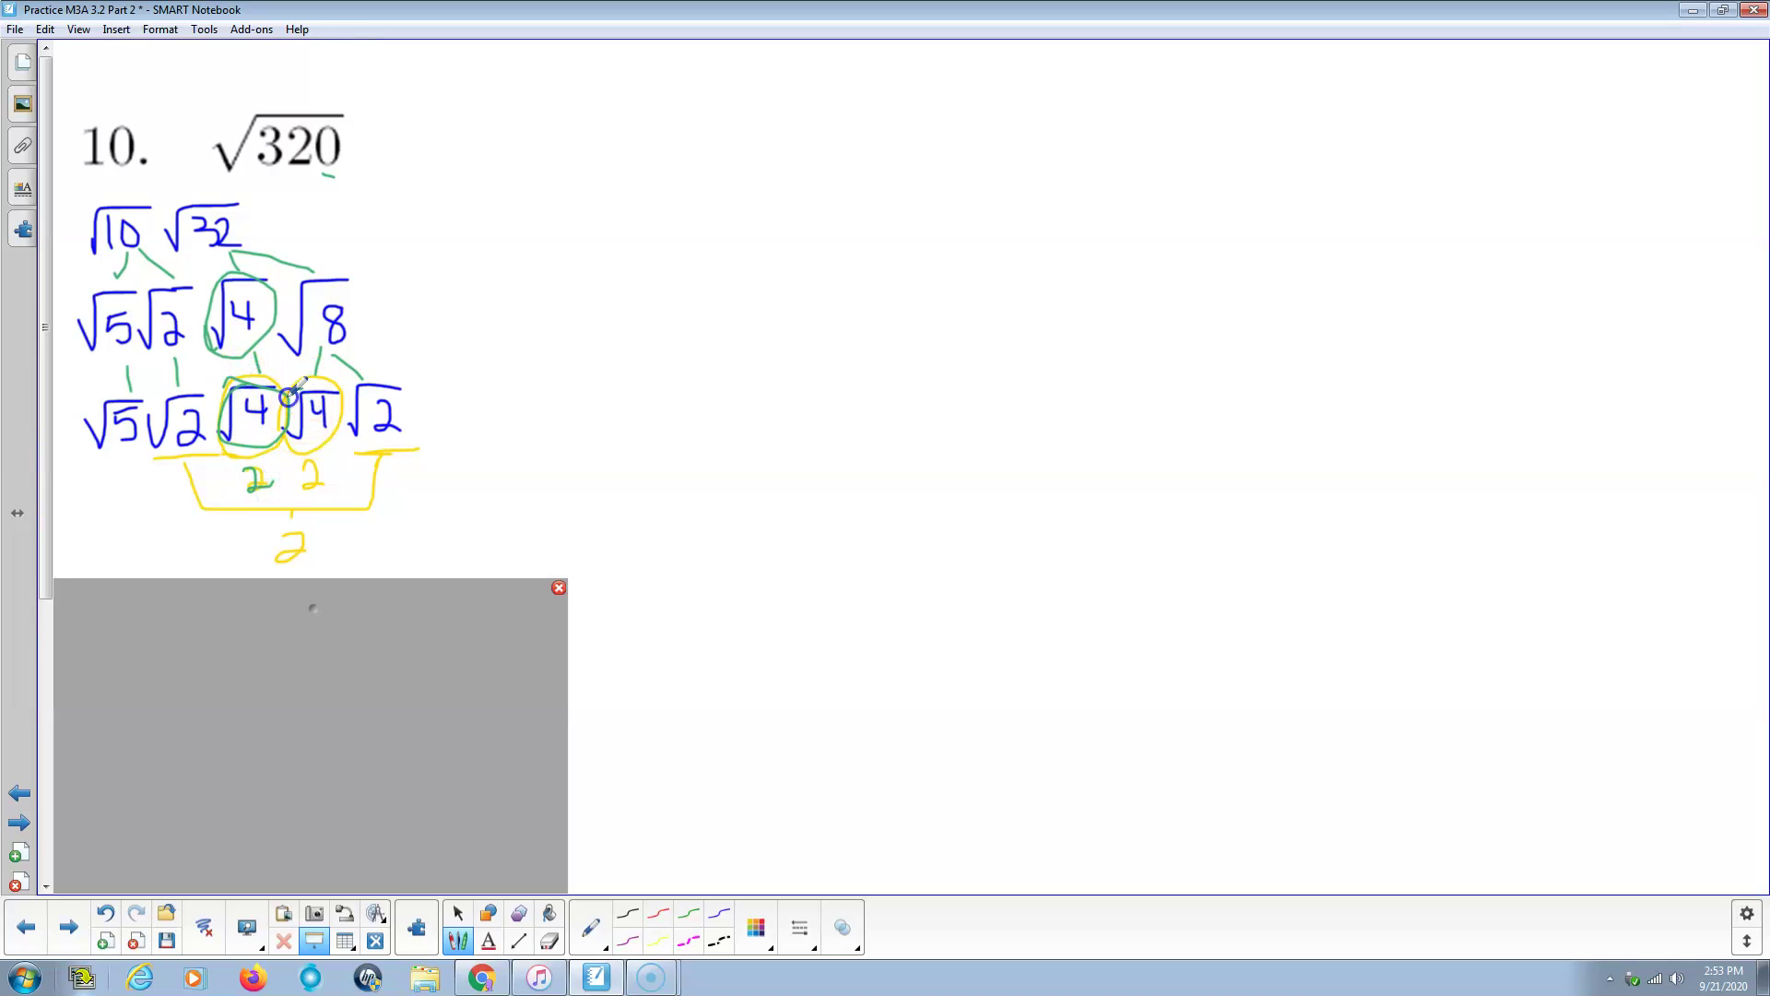
Step: Write 2·2·2√5 beside the tree and reveal the boxed answer 8√5
left_click(299, 472)
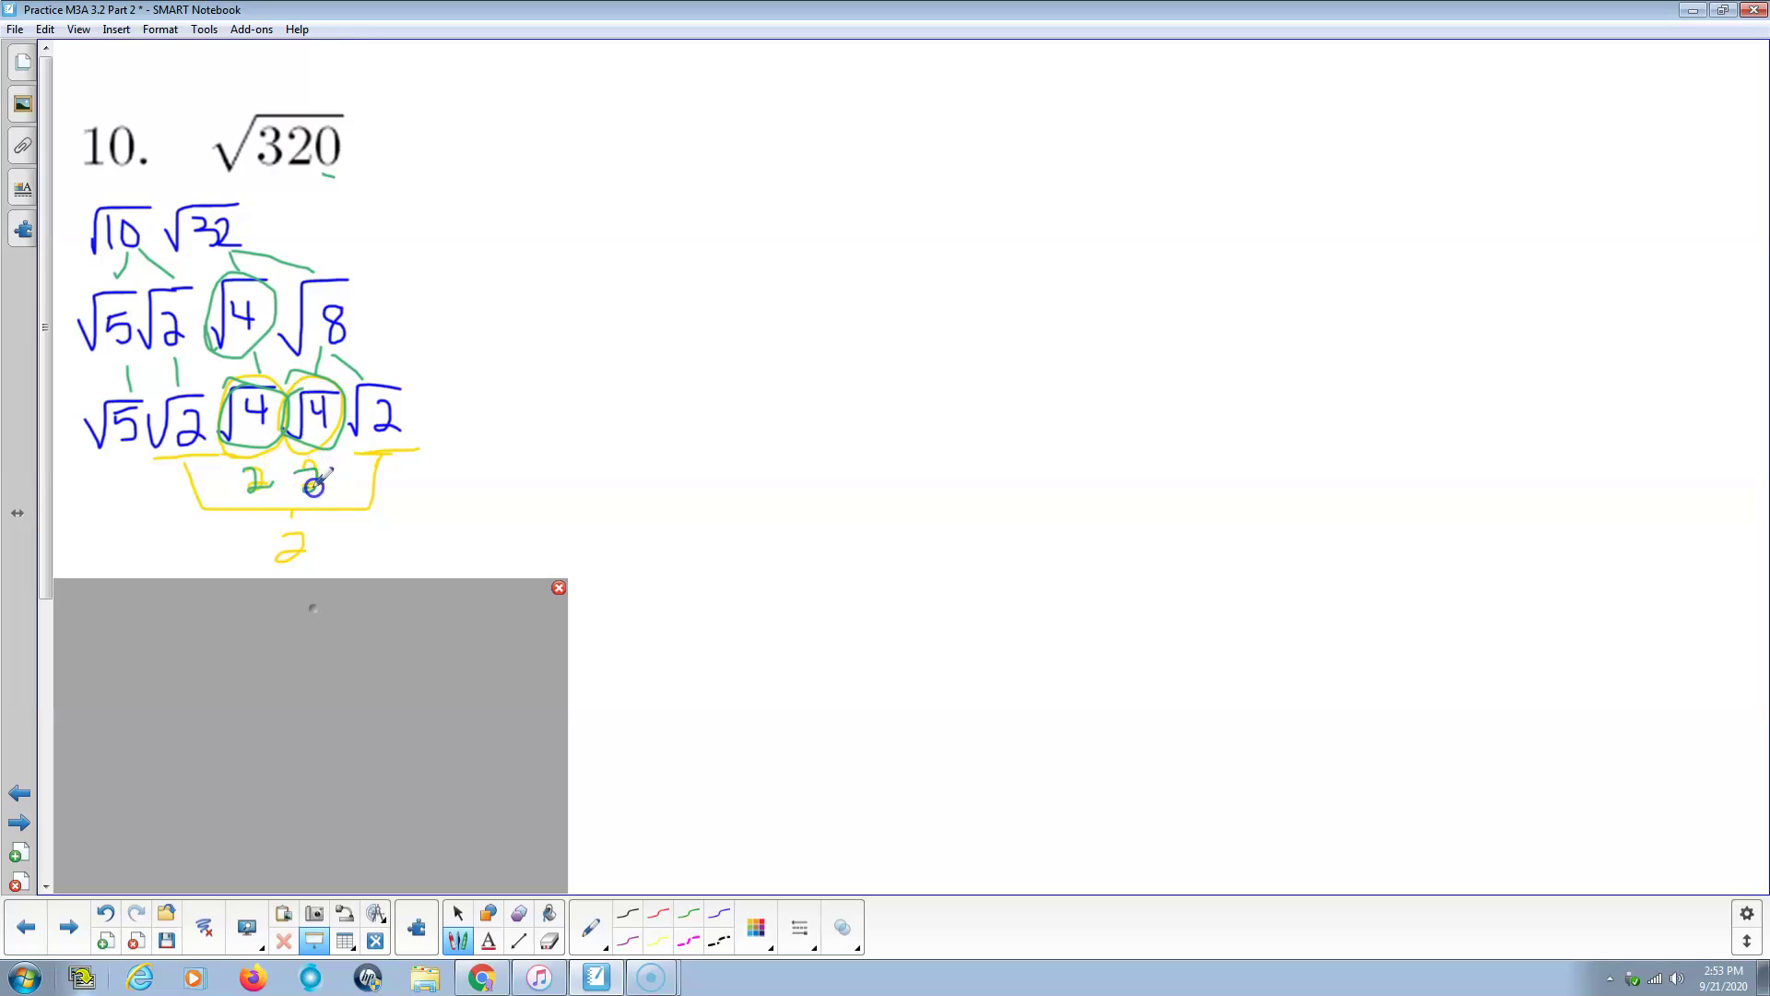
left_click_drag(309, 513, 294, 512)
left_click(441, 489)
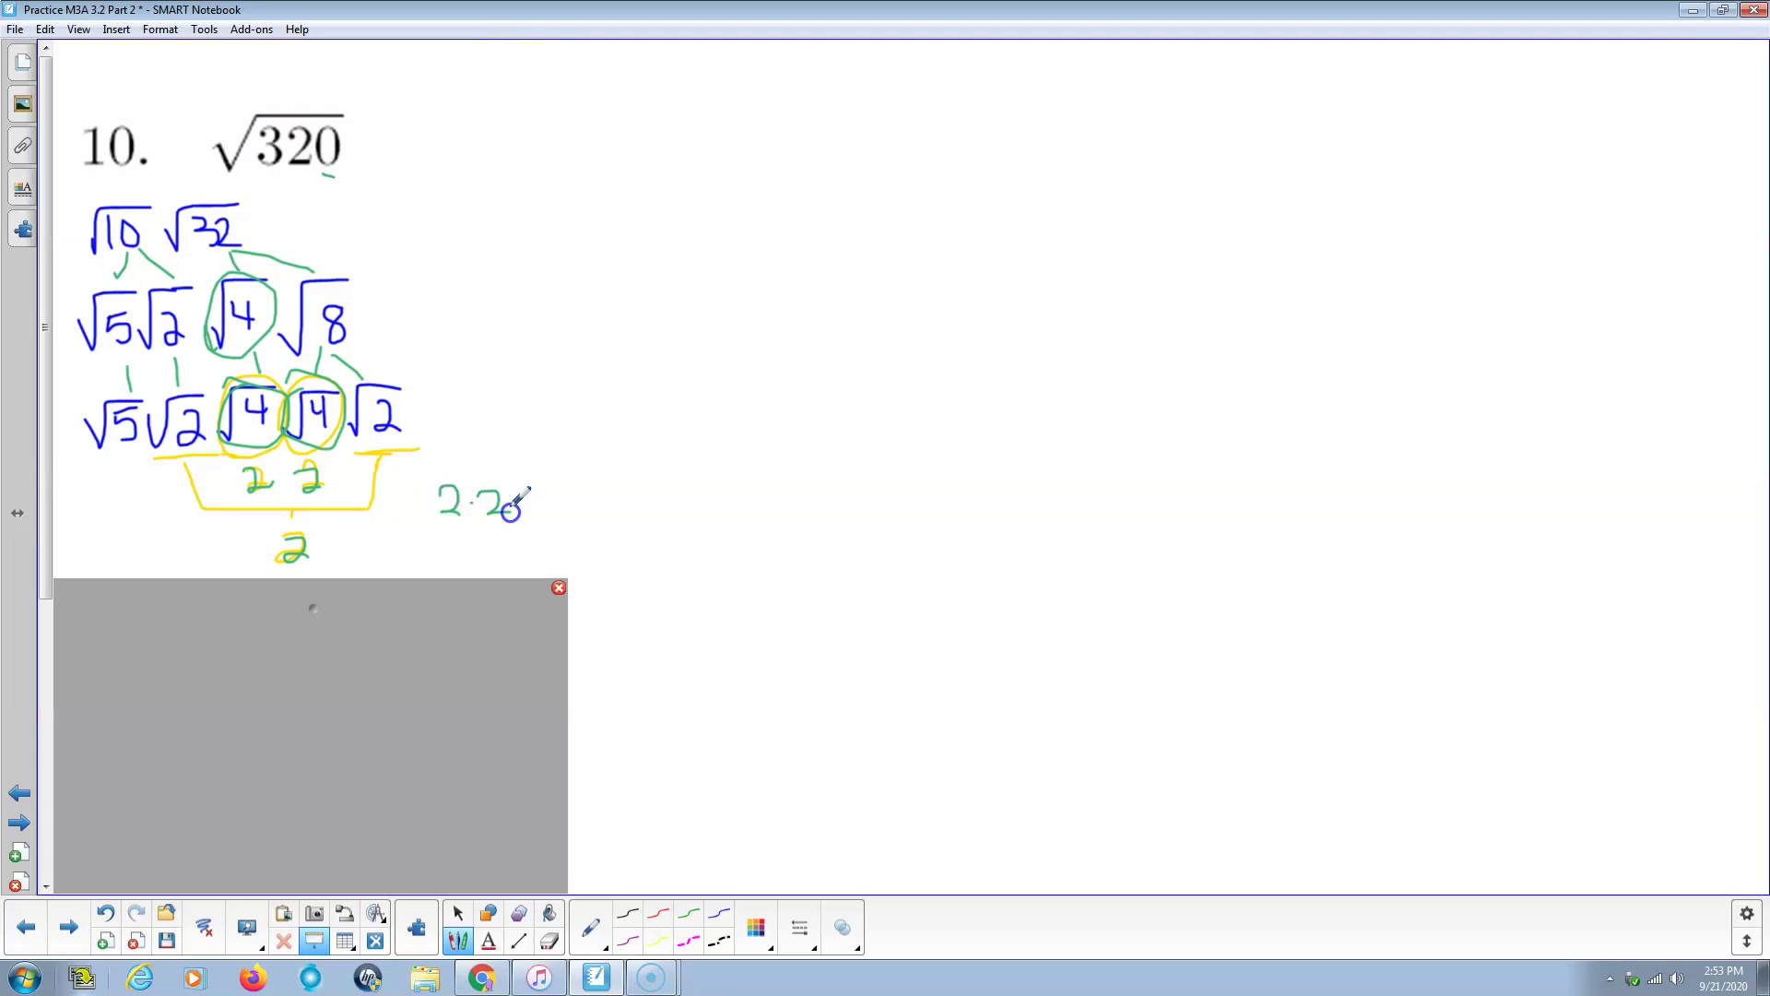
left_click_drag(537, 508, 584, 509)
mouse_move(129, 410)
left_mouse_down()
mouse_move(83, 457)
mouse_move(106, 467)
mouse_move(117, 424)
left_mouse_up()
left_click(69, 398)
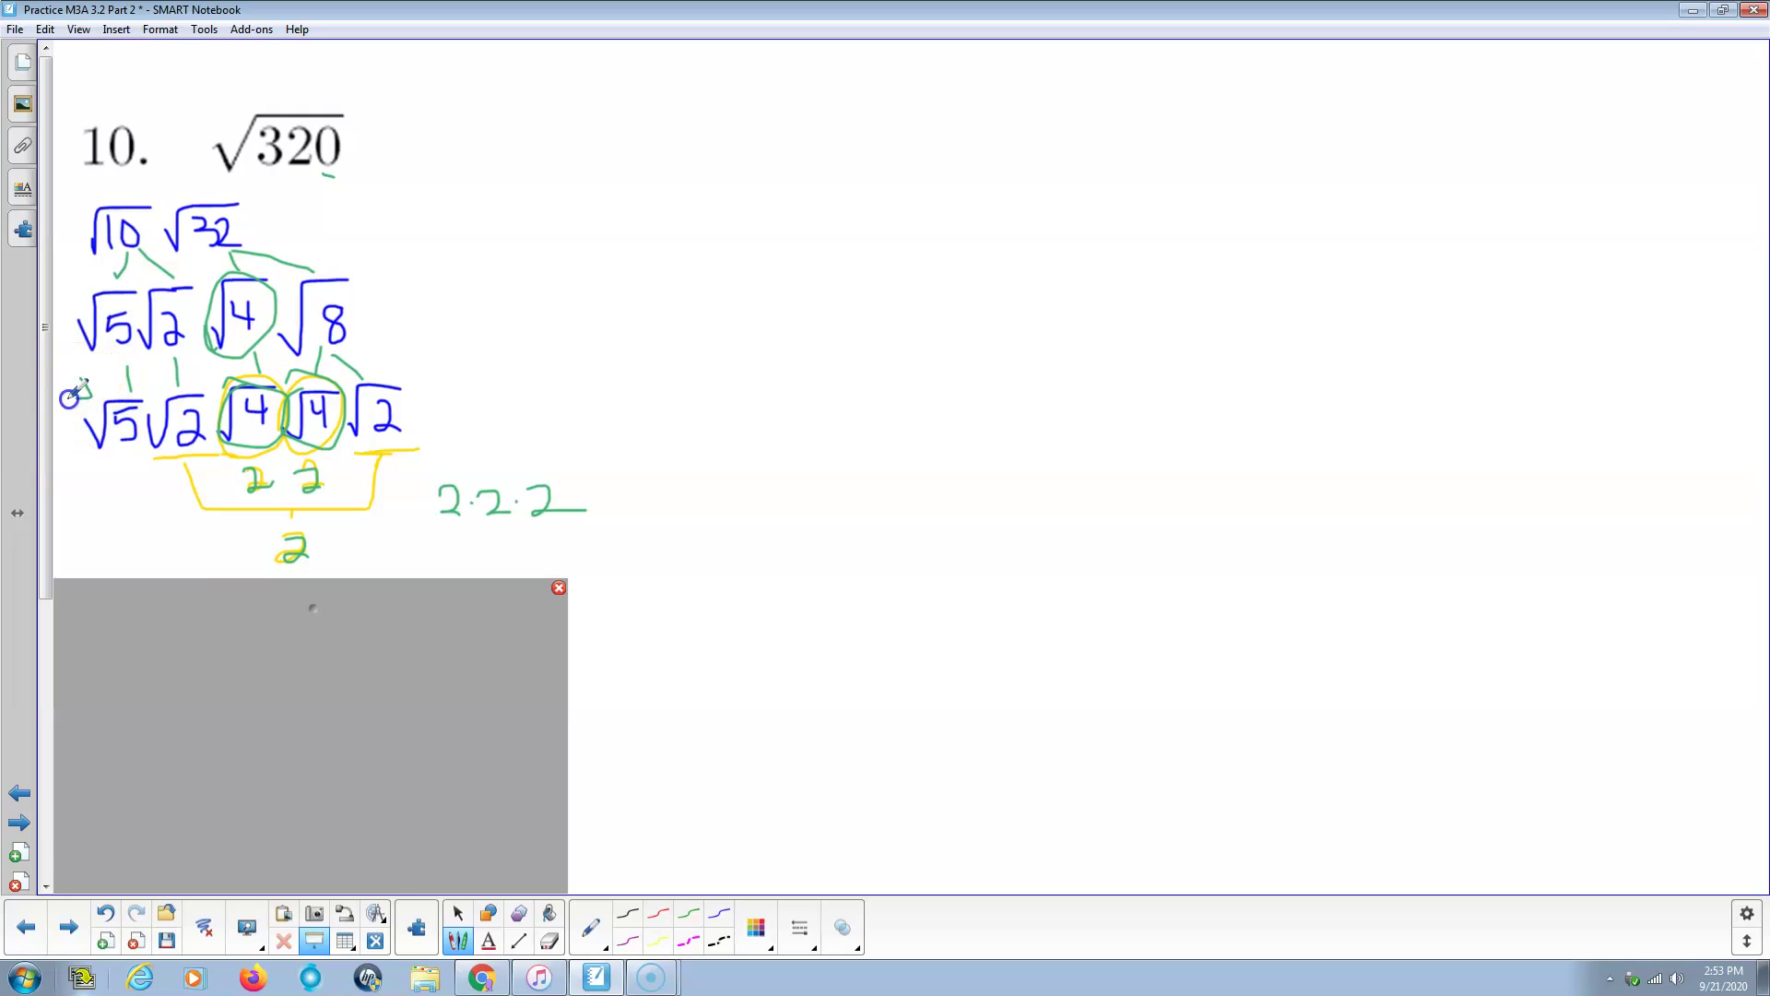
left_click_drag(590, 452, 581, 477)
left_click_drag(312, 609, 305, 759)
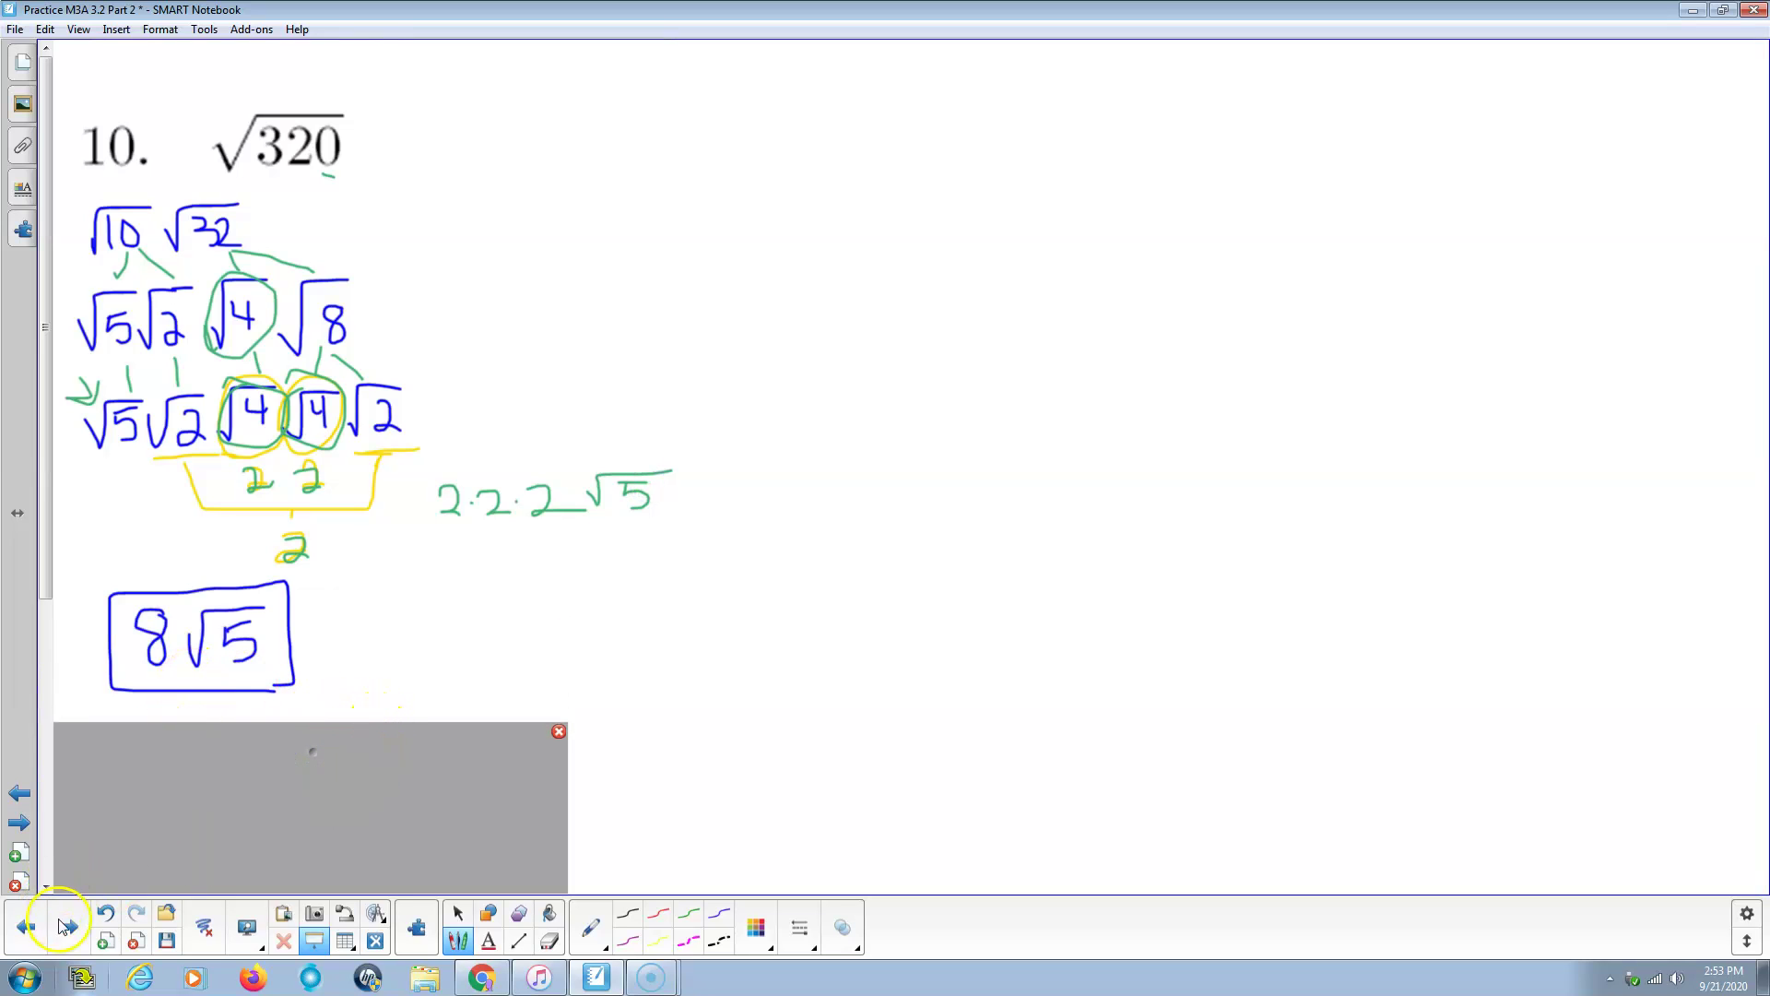
Step: Change the Desmos checks to √320 and 8√5, both showing 17.88854382
left_click(481, 979)
left_click(87, 207)
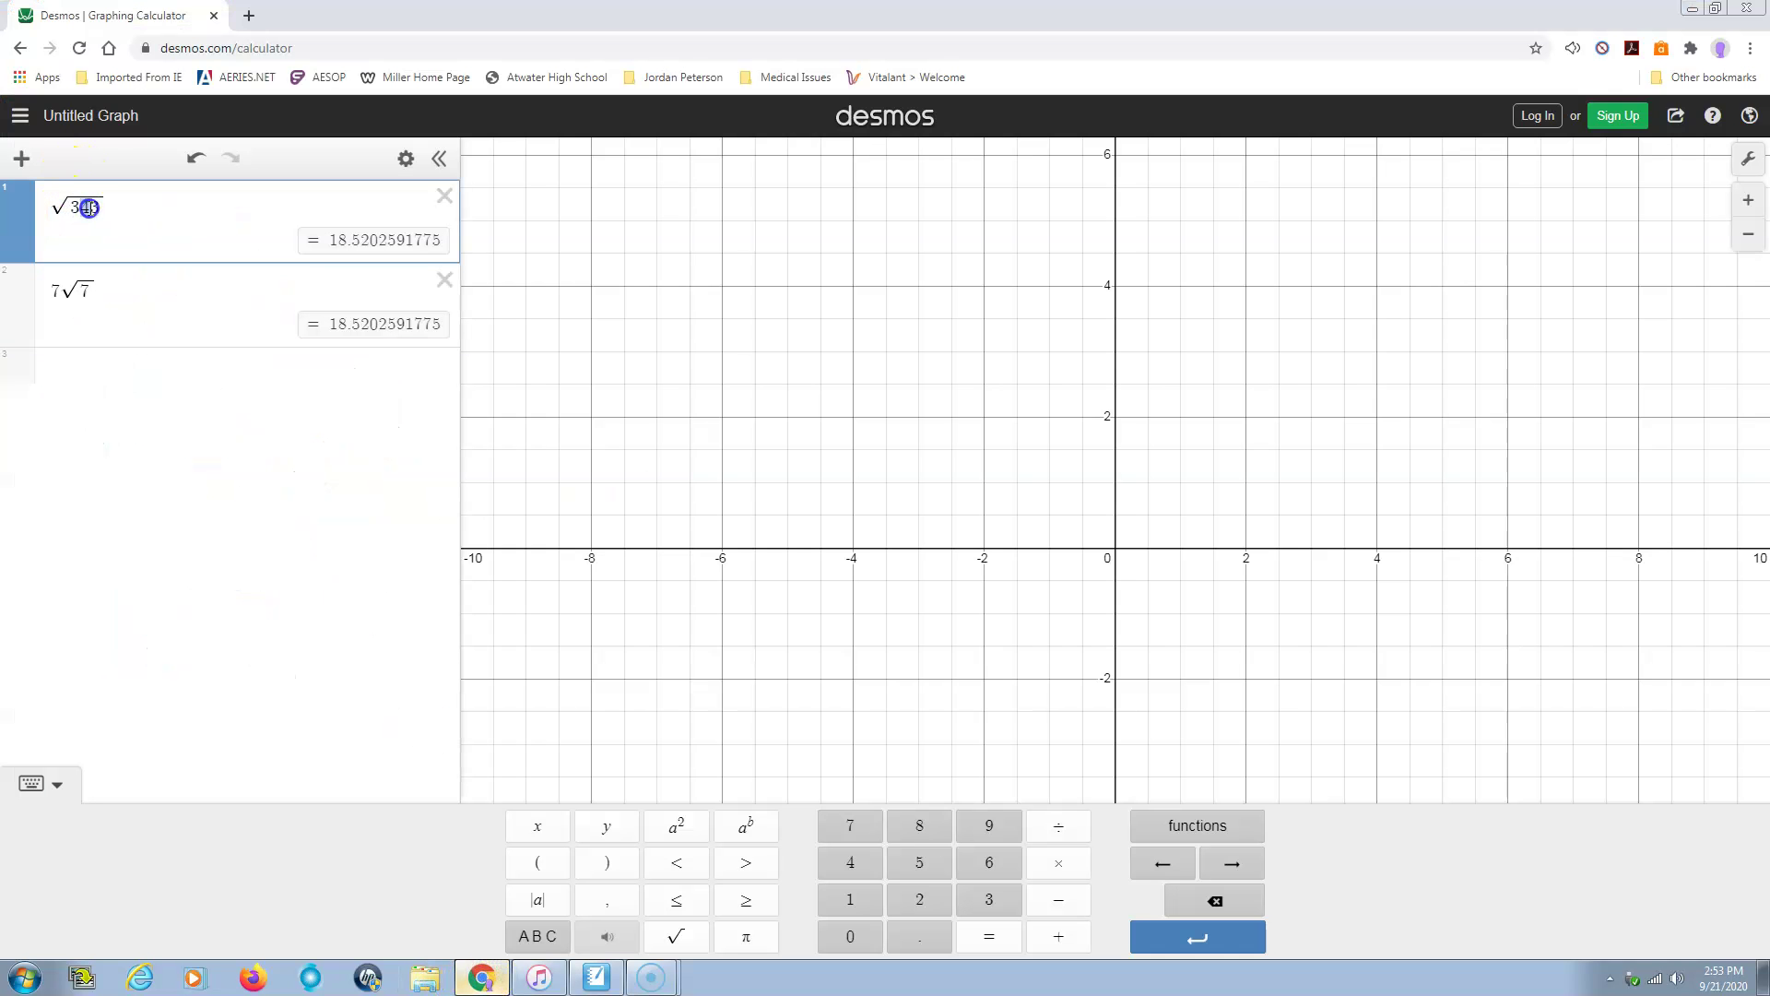
type("20")
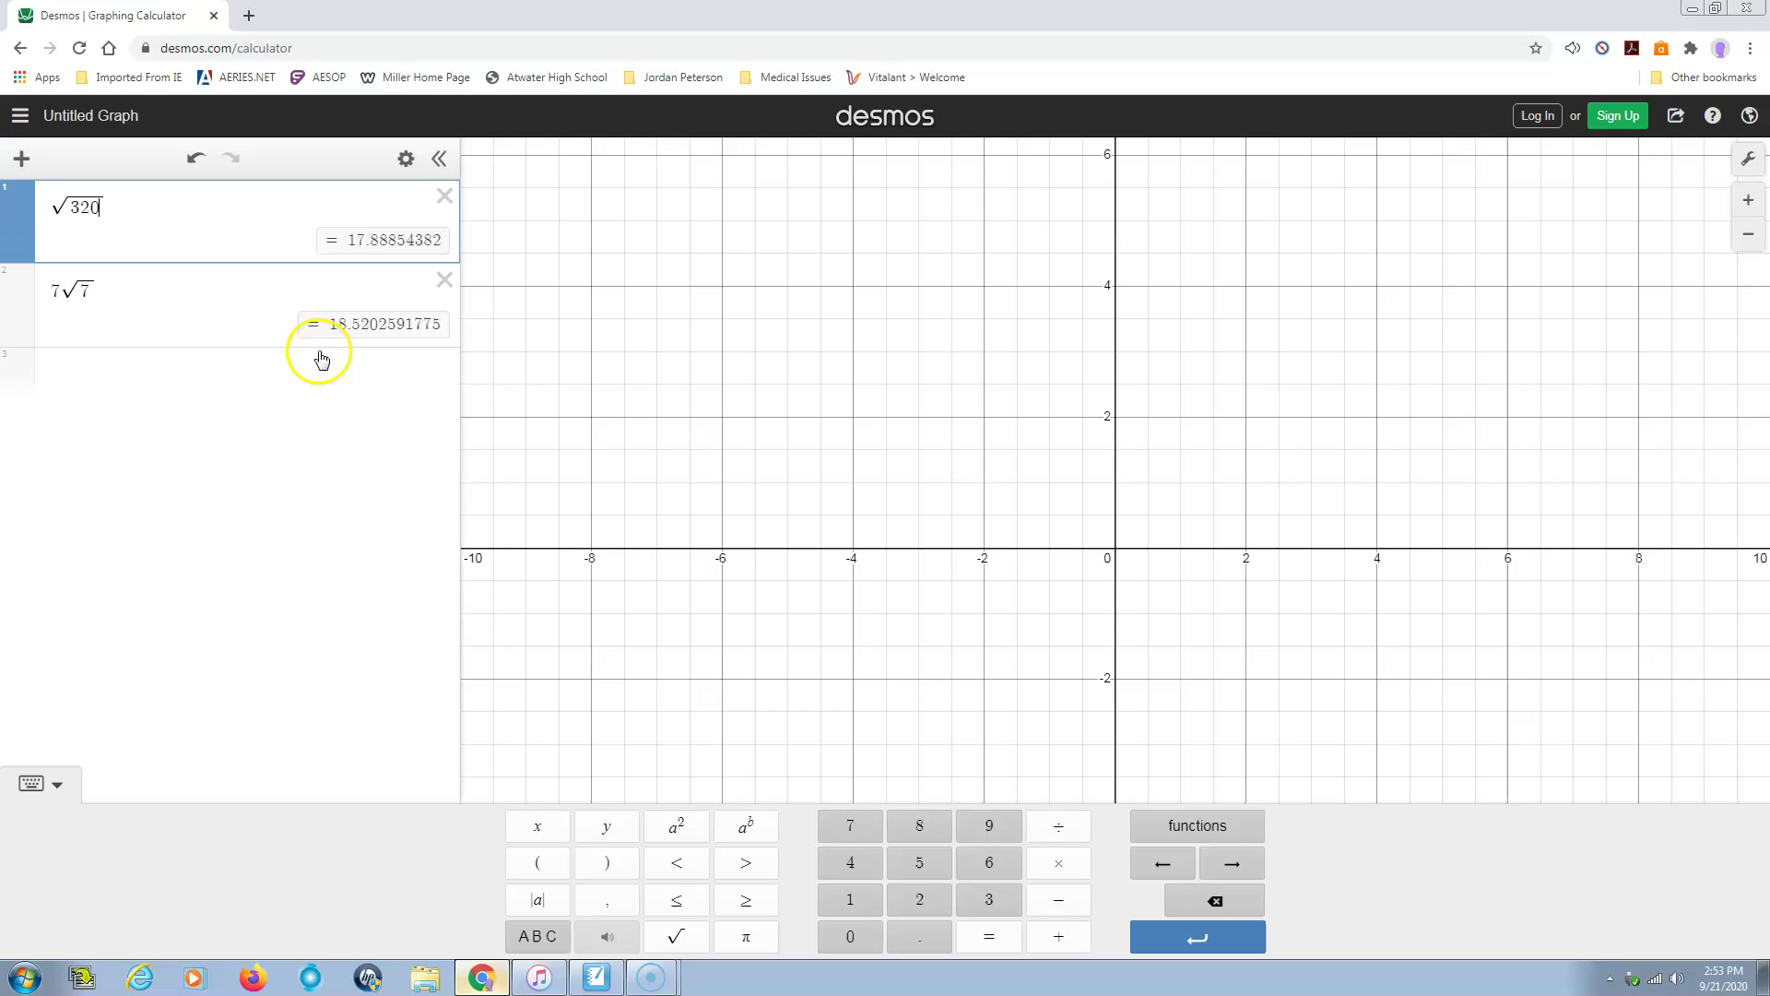
left_click(54, 290)
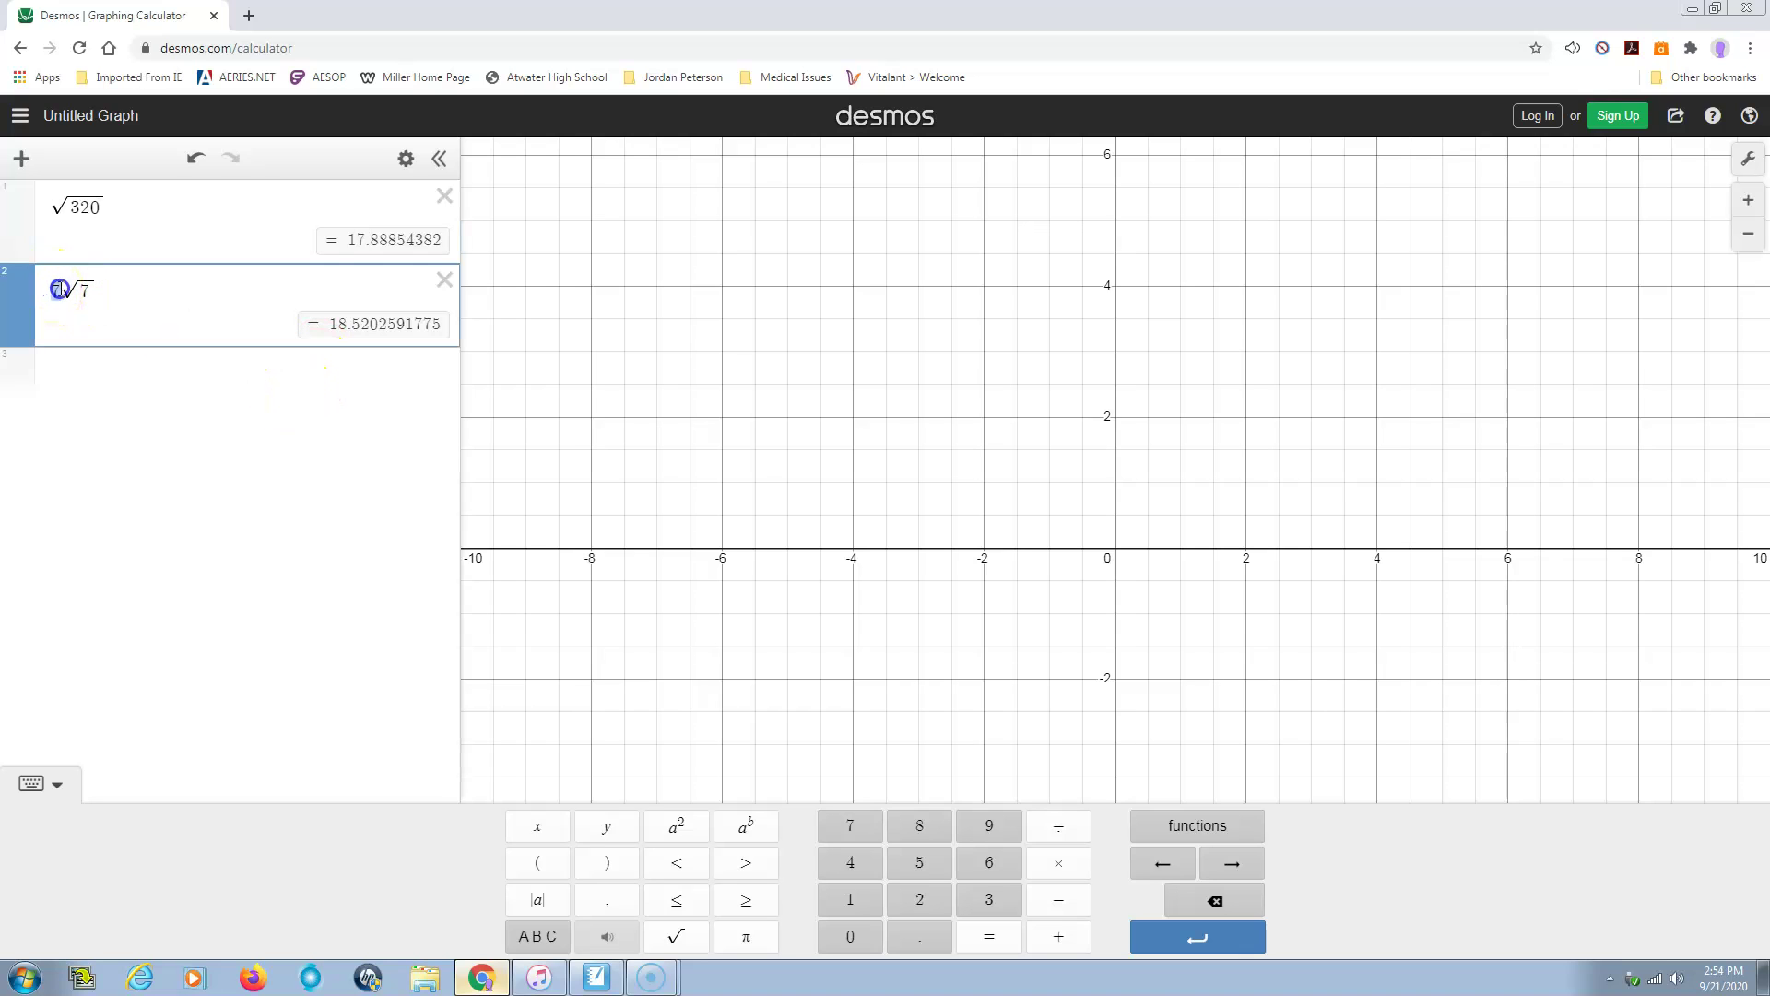
type("8√5")
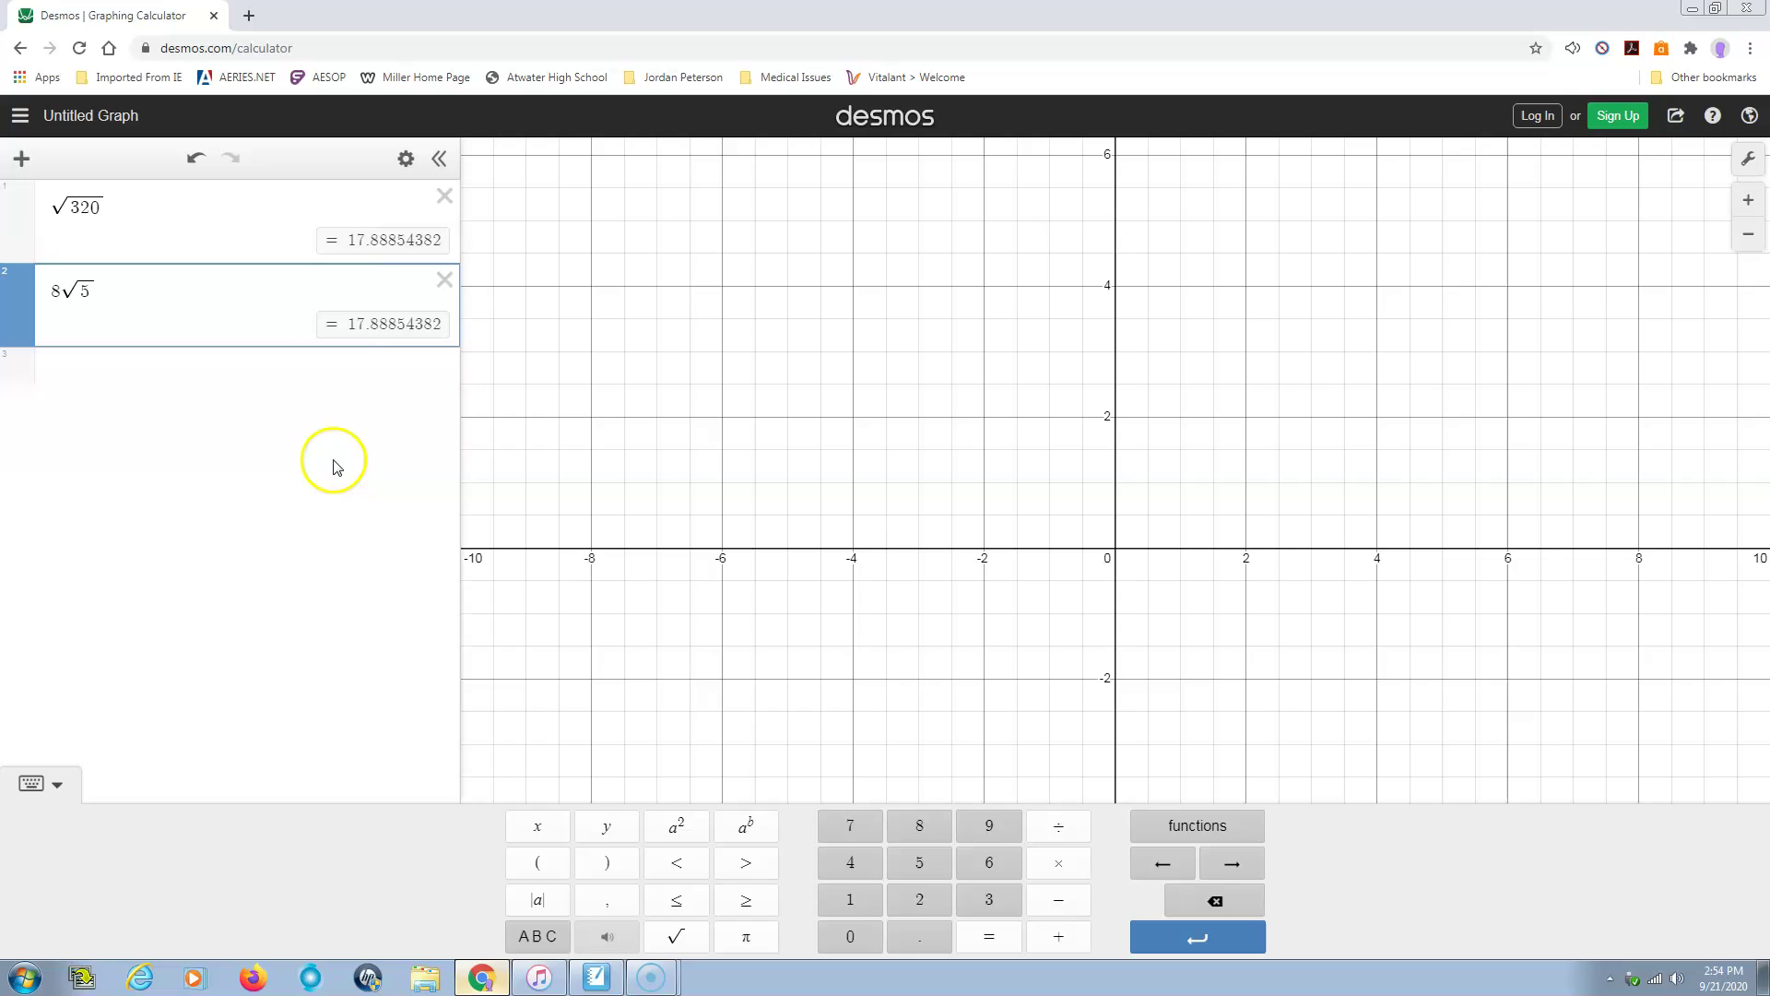
left_click(597, 977)
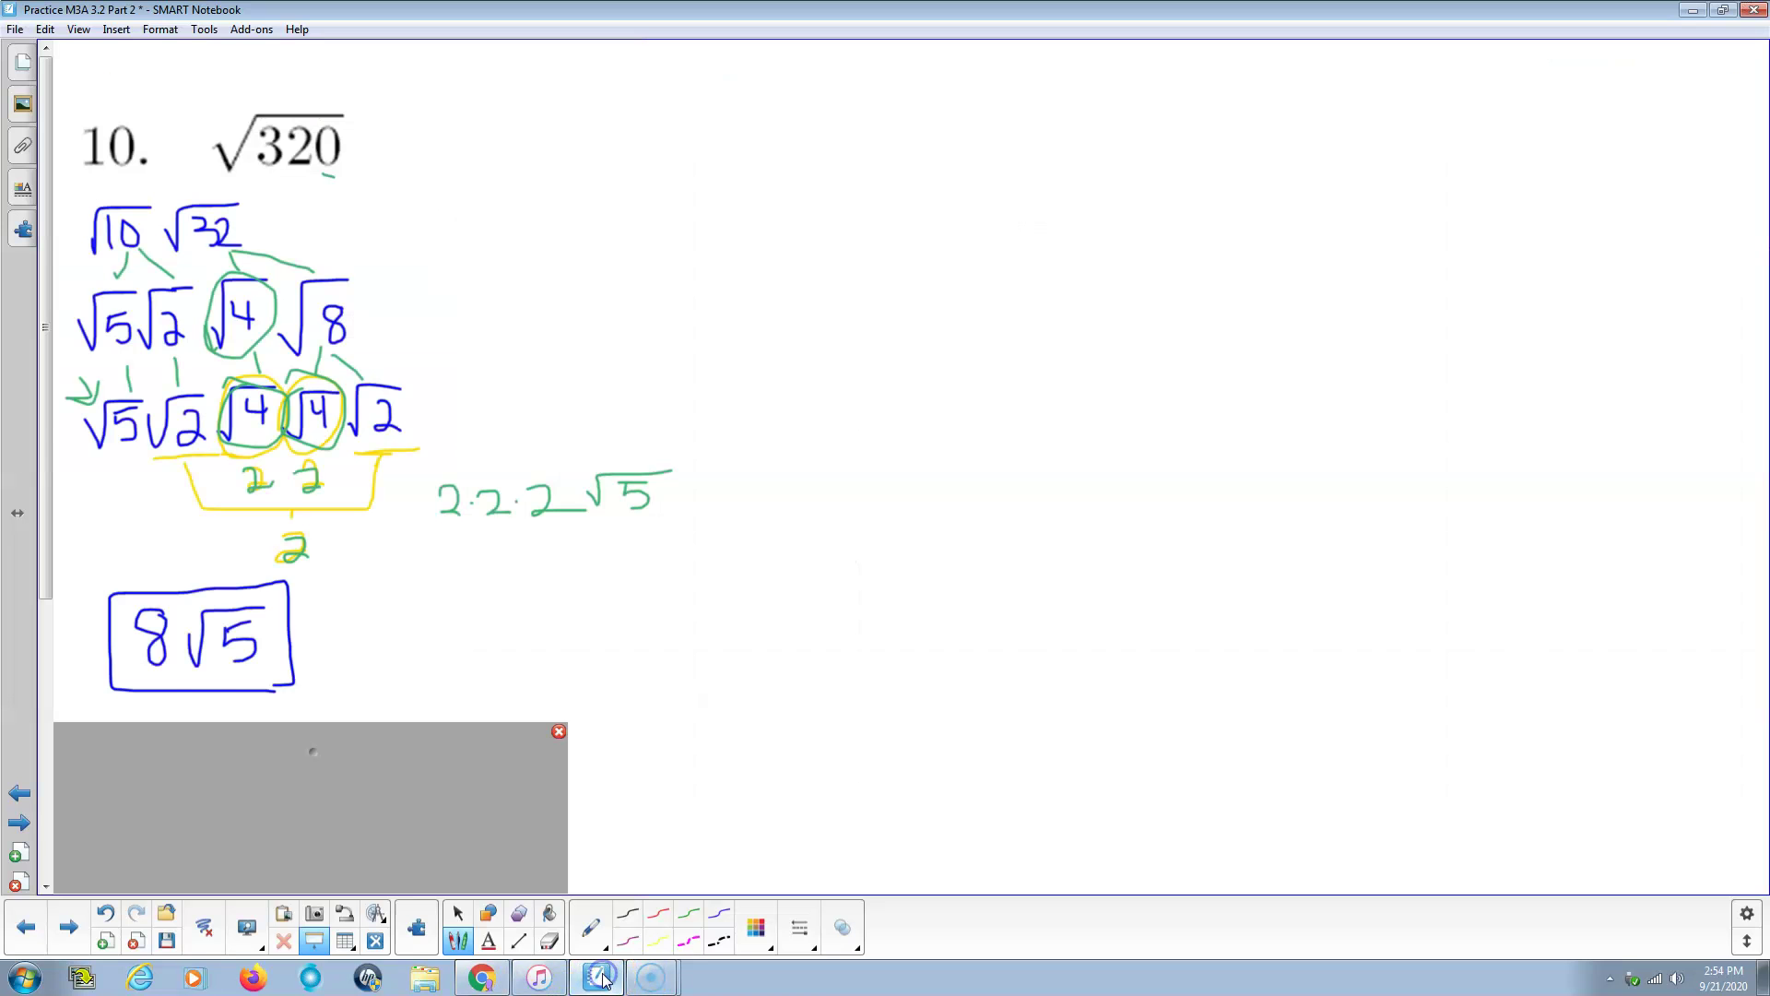
Step: Open problem 20, √125, reveal √5√25 and 5√5, and box the answer in green
left_click(69, 925)
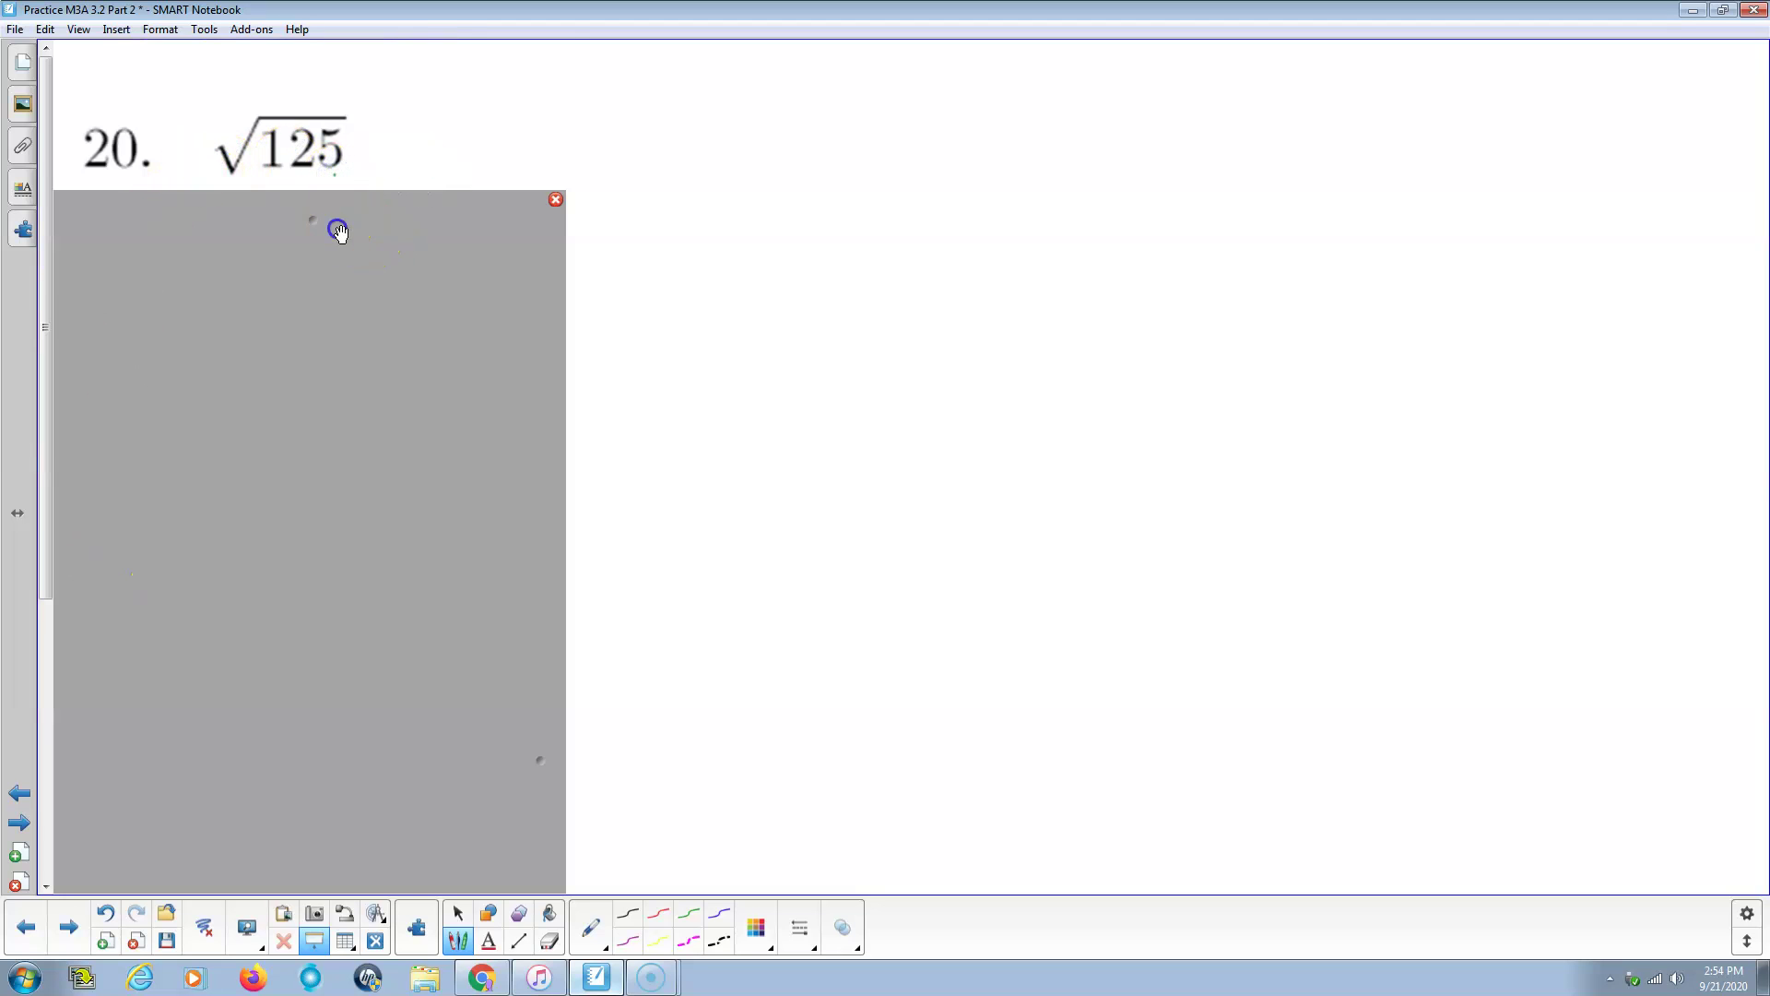
left_click_drag(335, 225, 330, 331)
left_click_drag(224, 214, 219, 223)
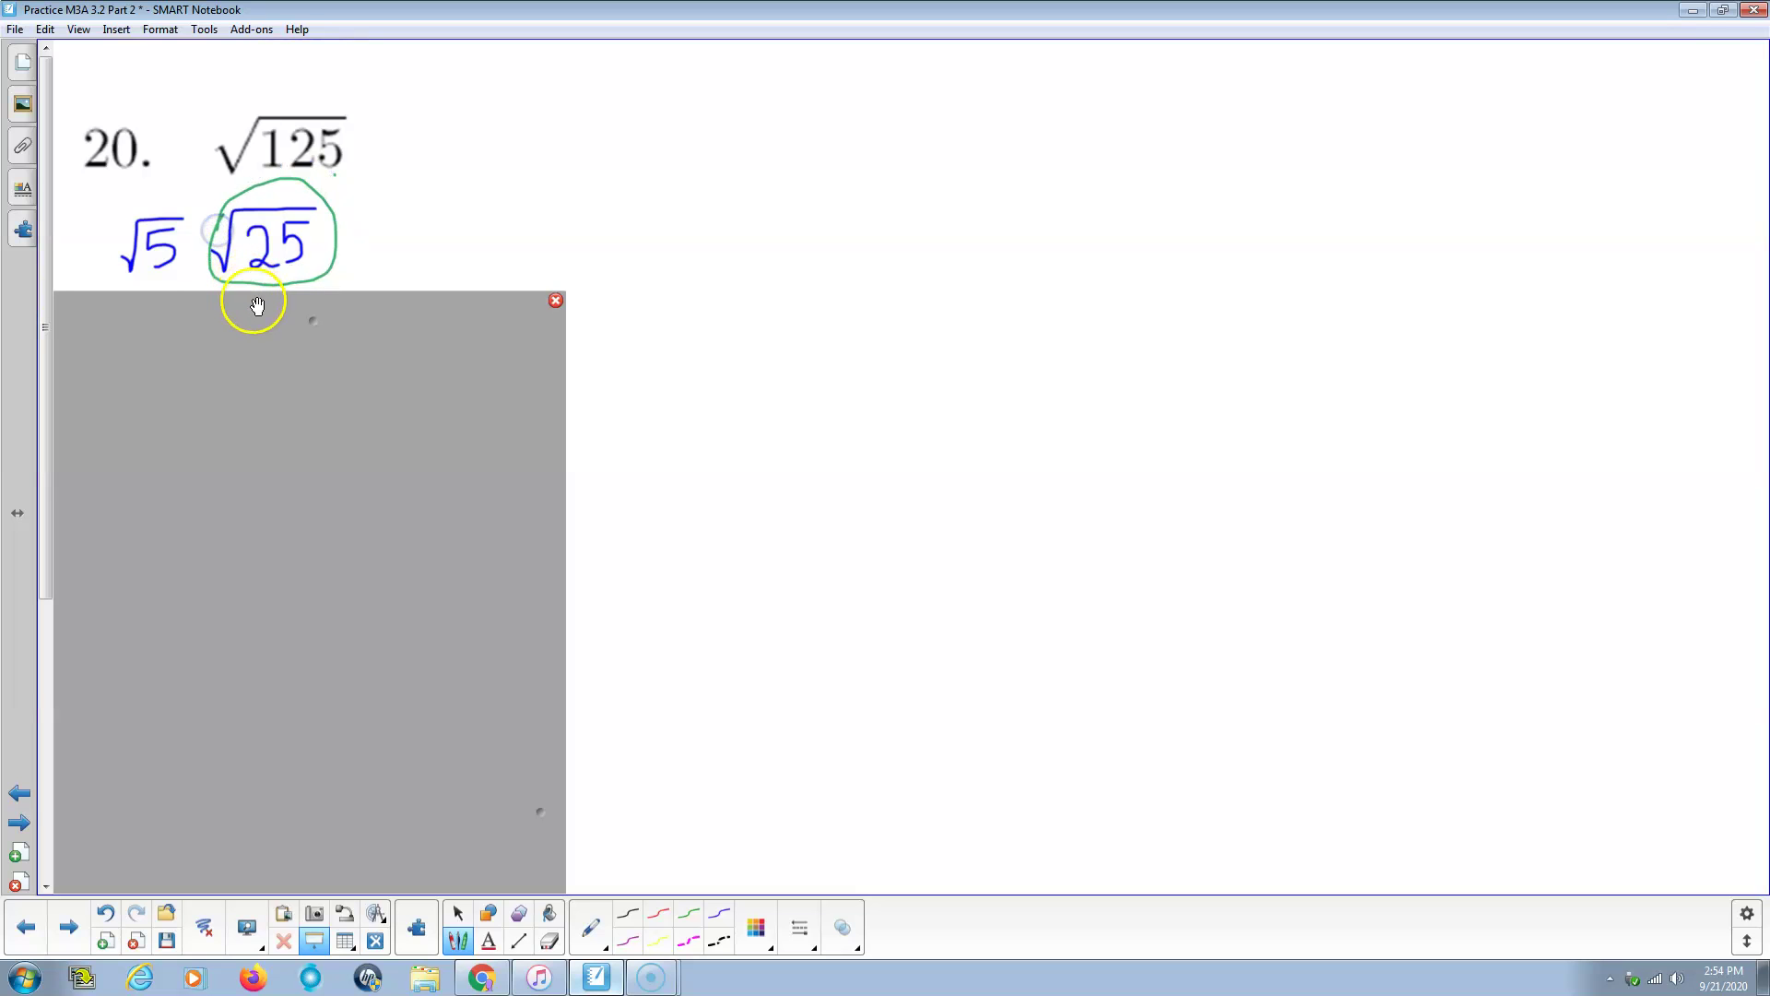
left_click_drag(261, 295, 272, 497)
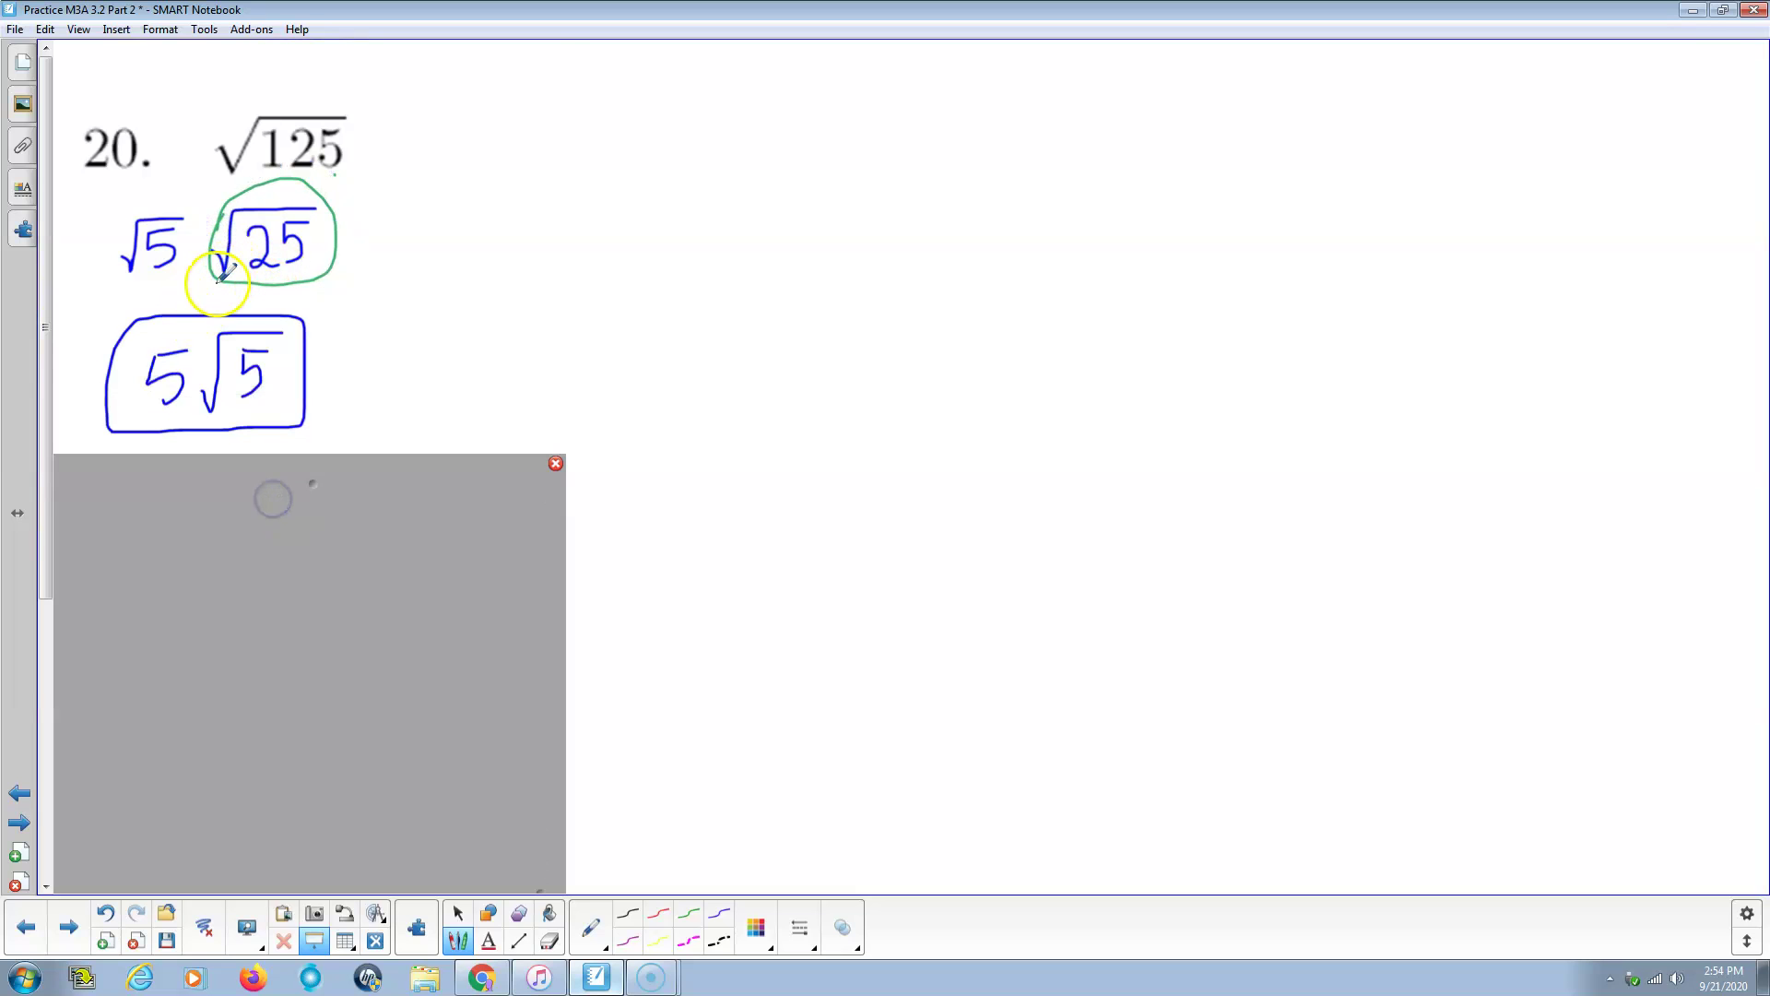
left_click(189, 255)
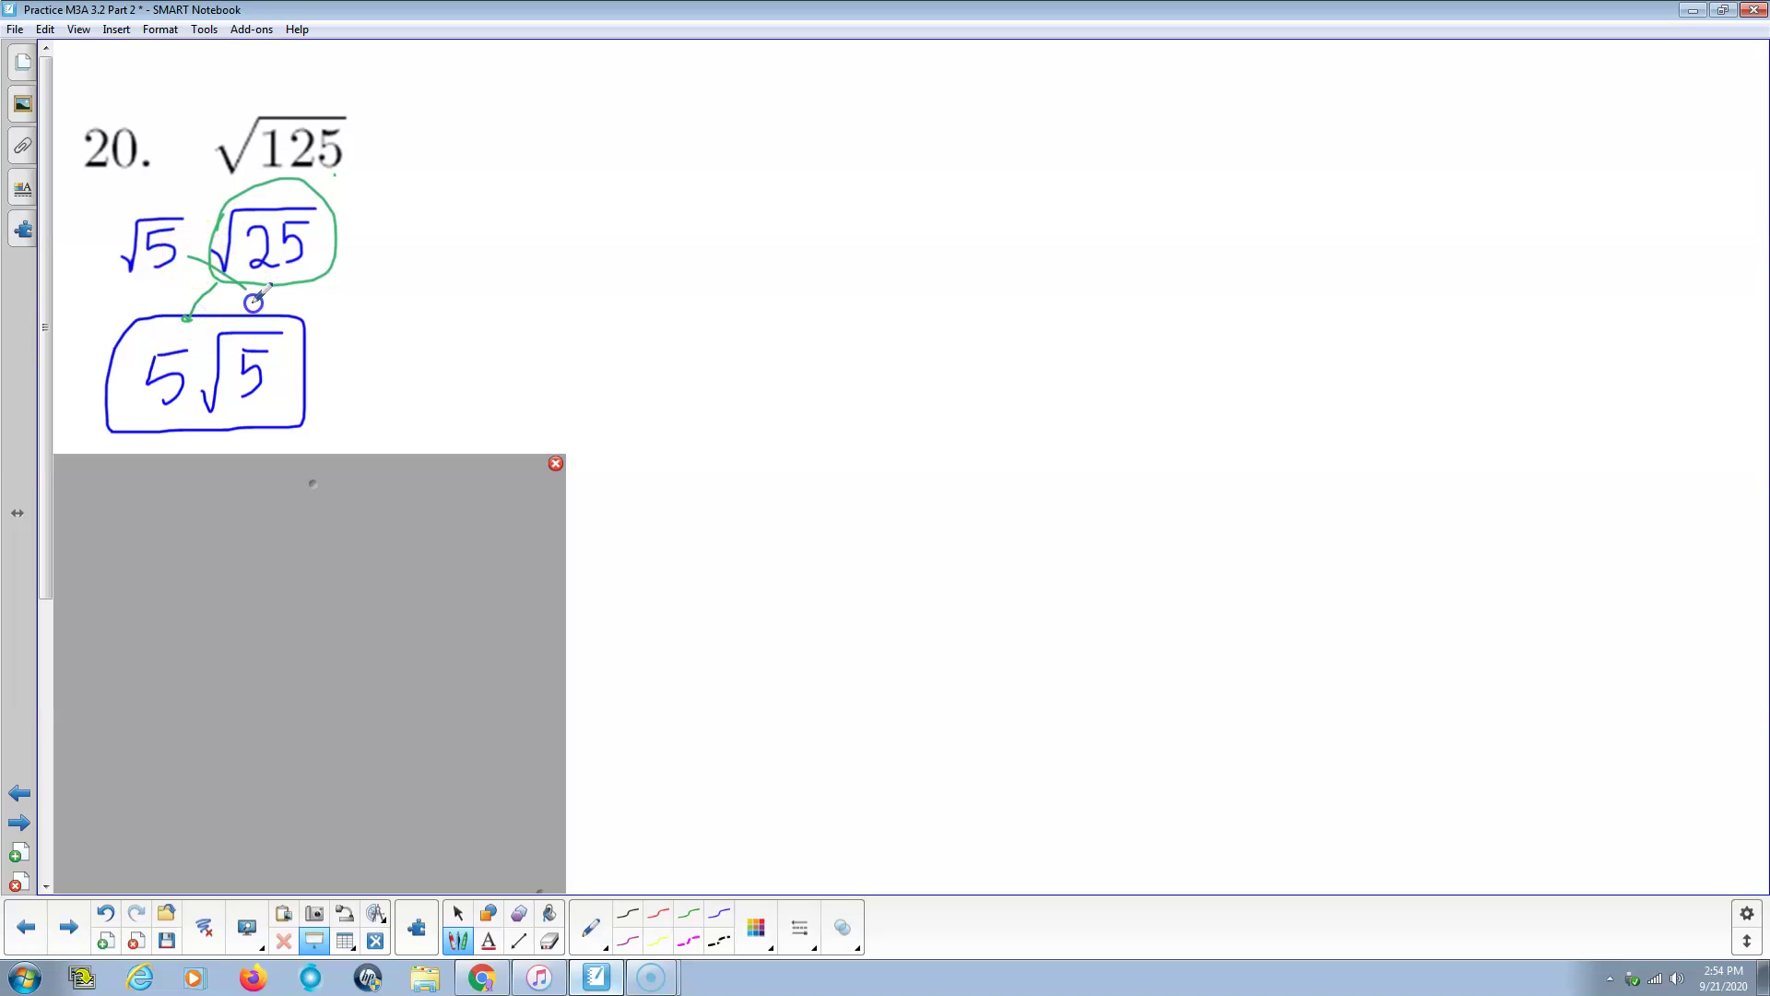
left_click(135, 420)
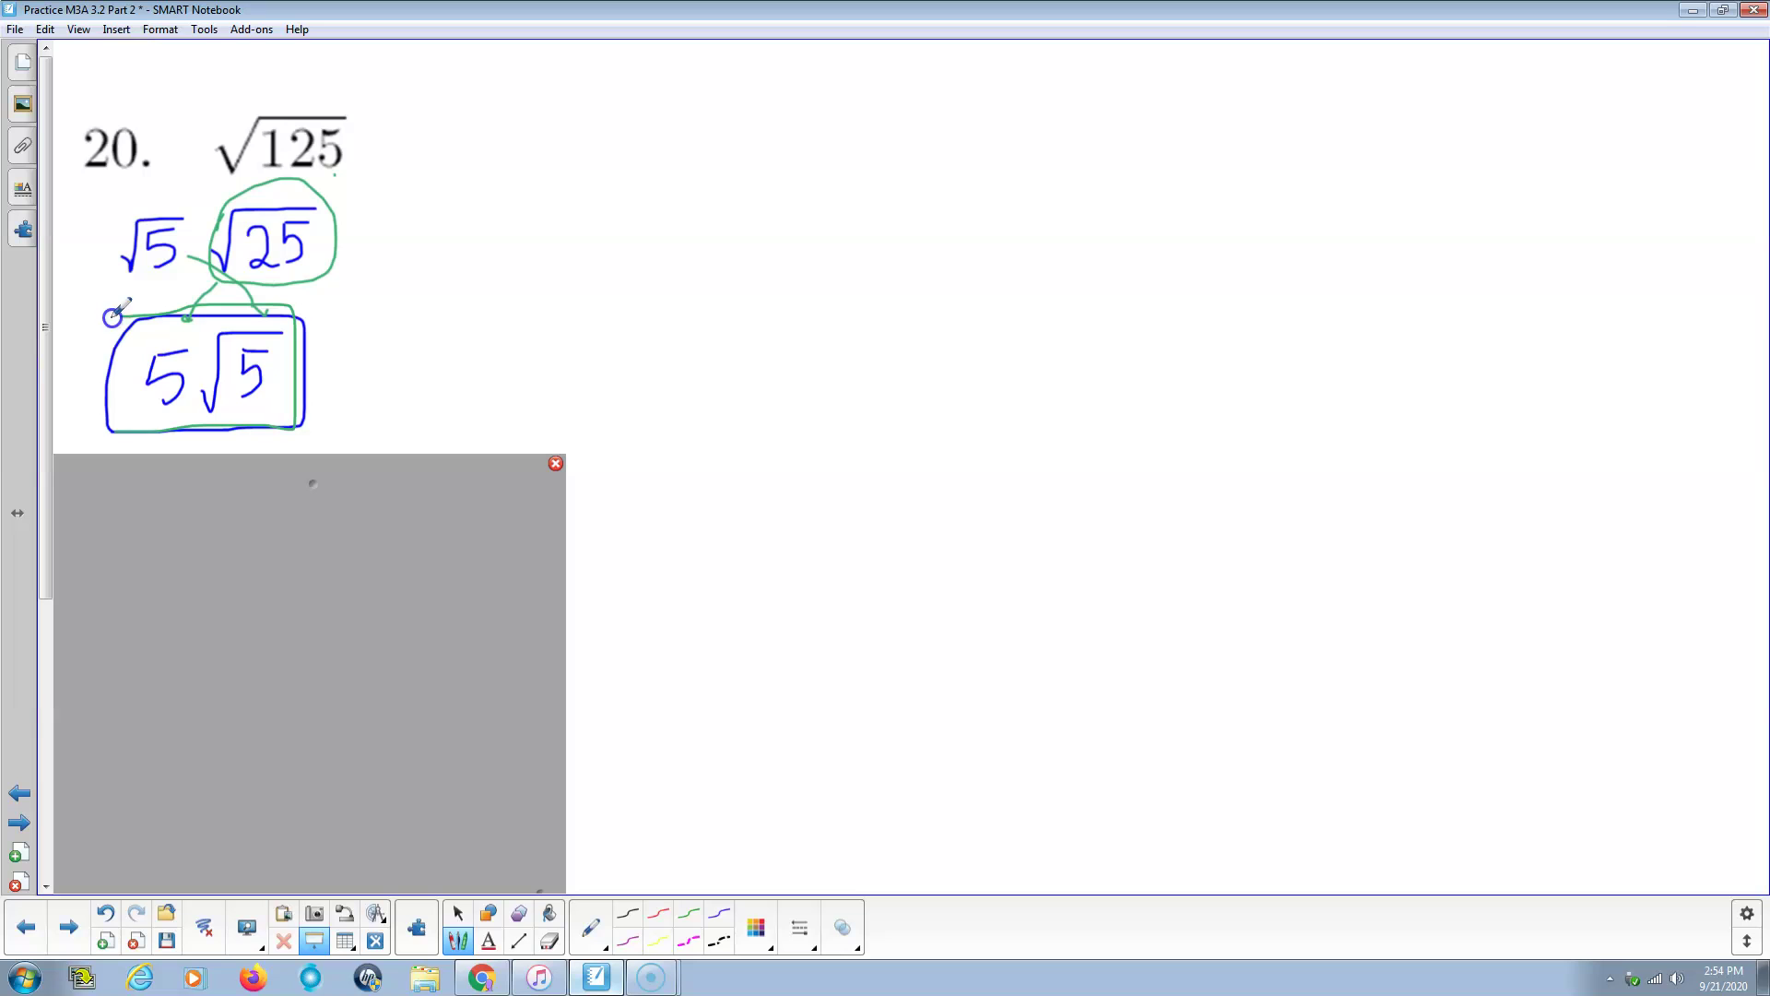
left_click_drag(112, 316, 110, 430)
left_click(538, 950)
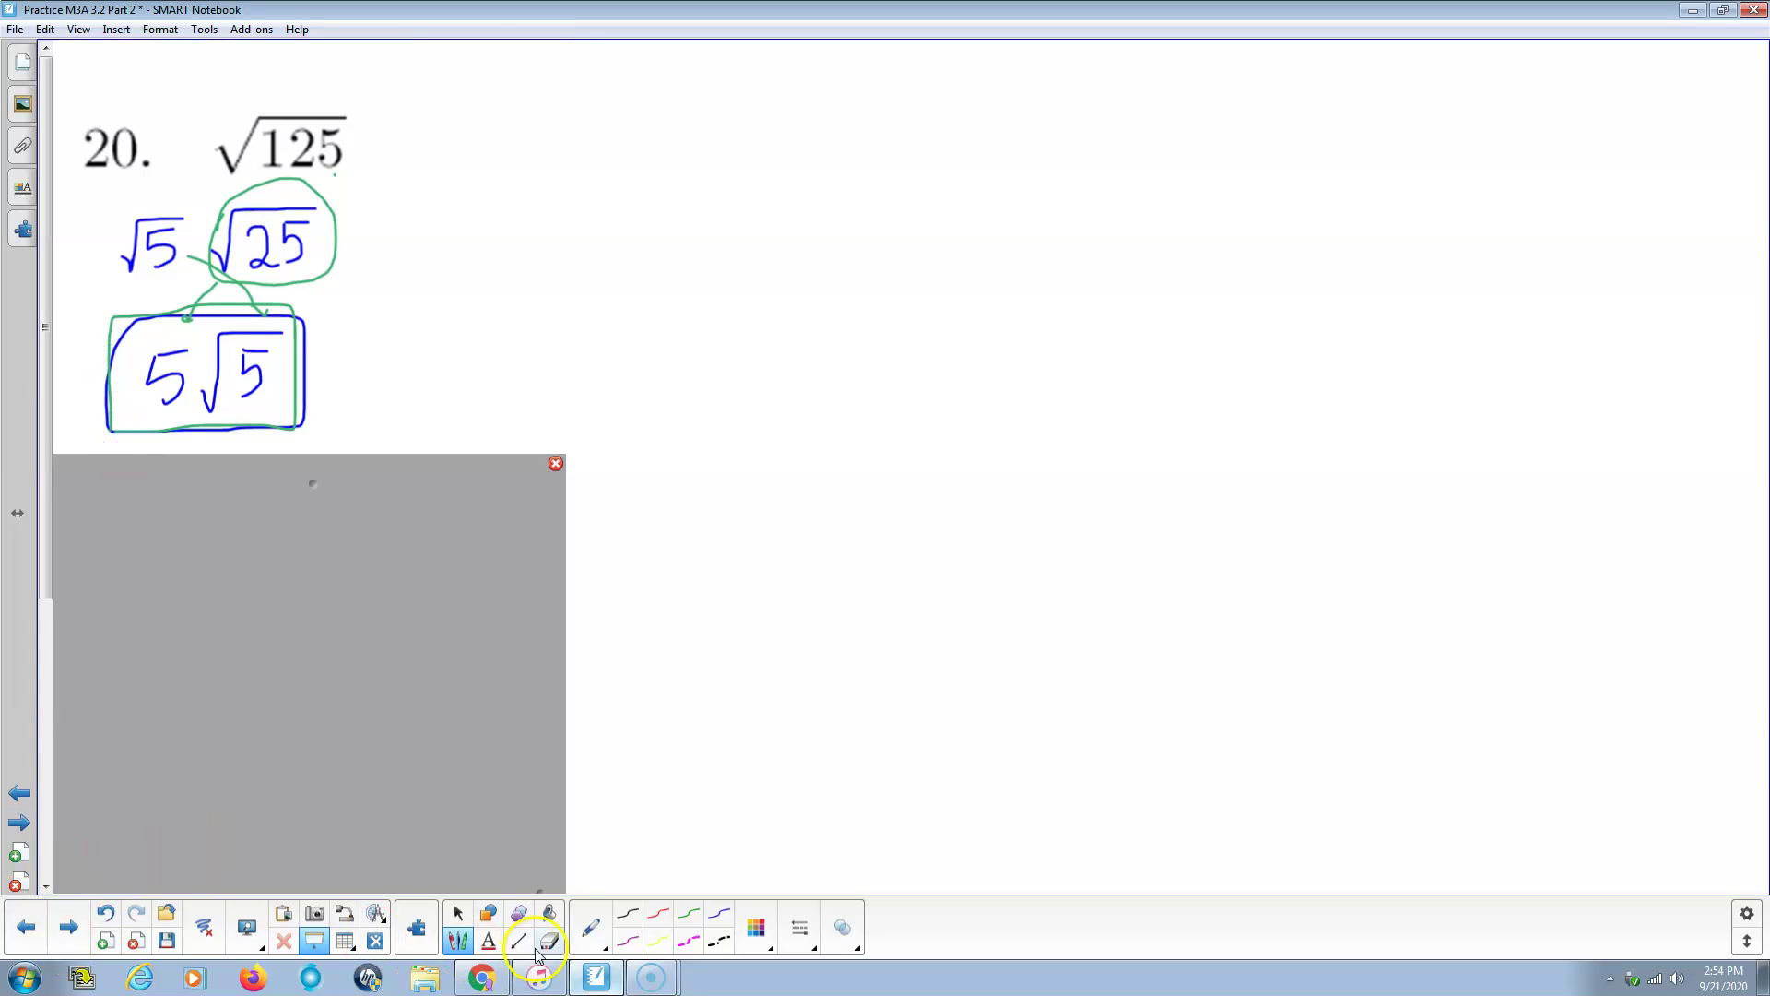
Step: Edit the Desmos expressions to √125 and 5√5, both evaluating to 11.1803398875
left_click(480, 983)
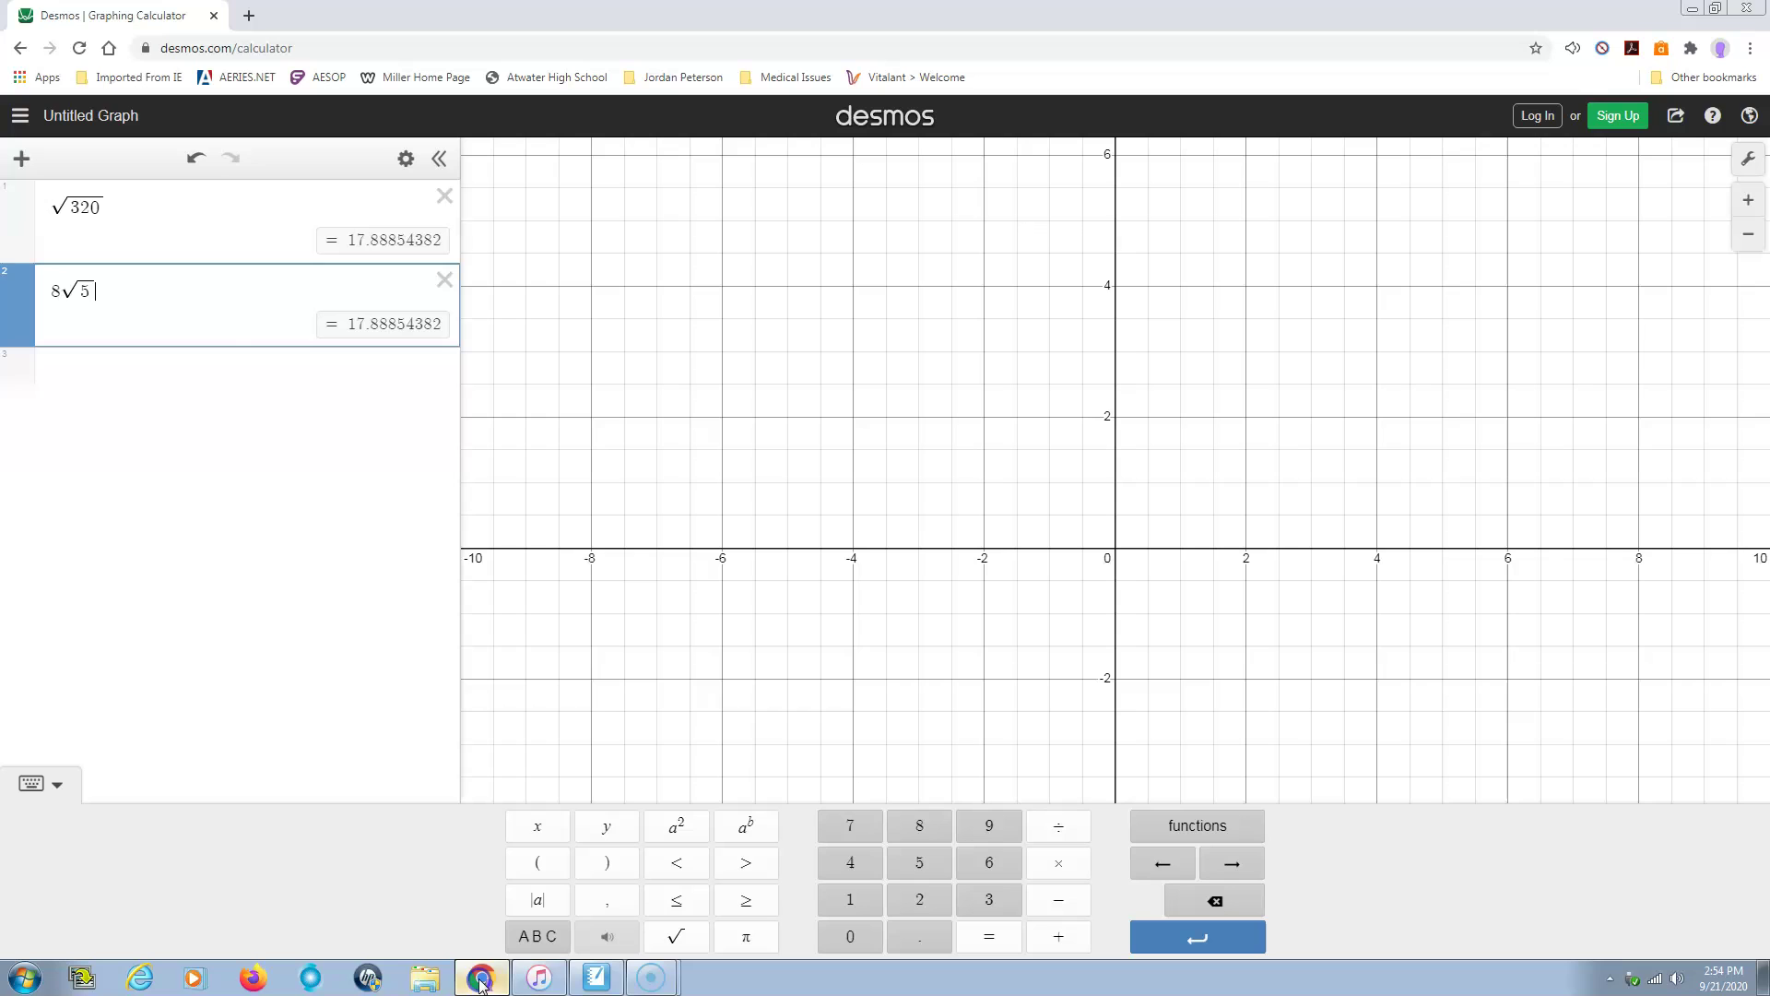
left_click(69, 211)
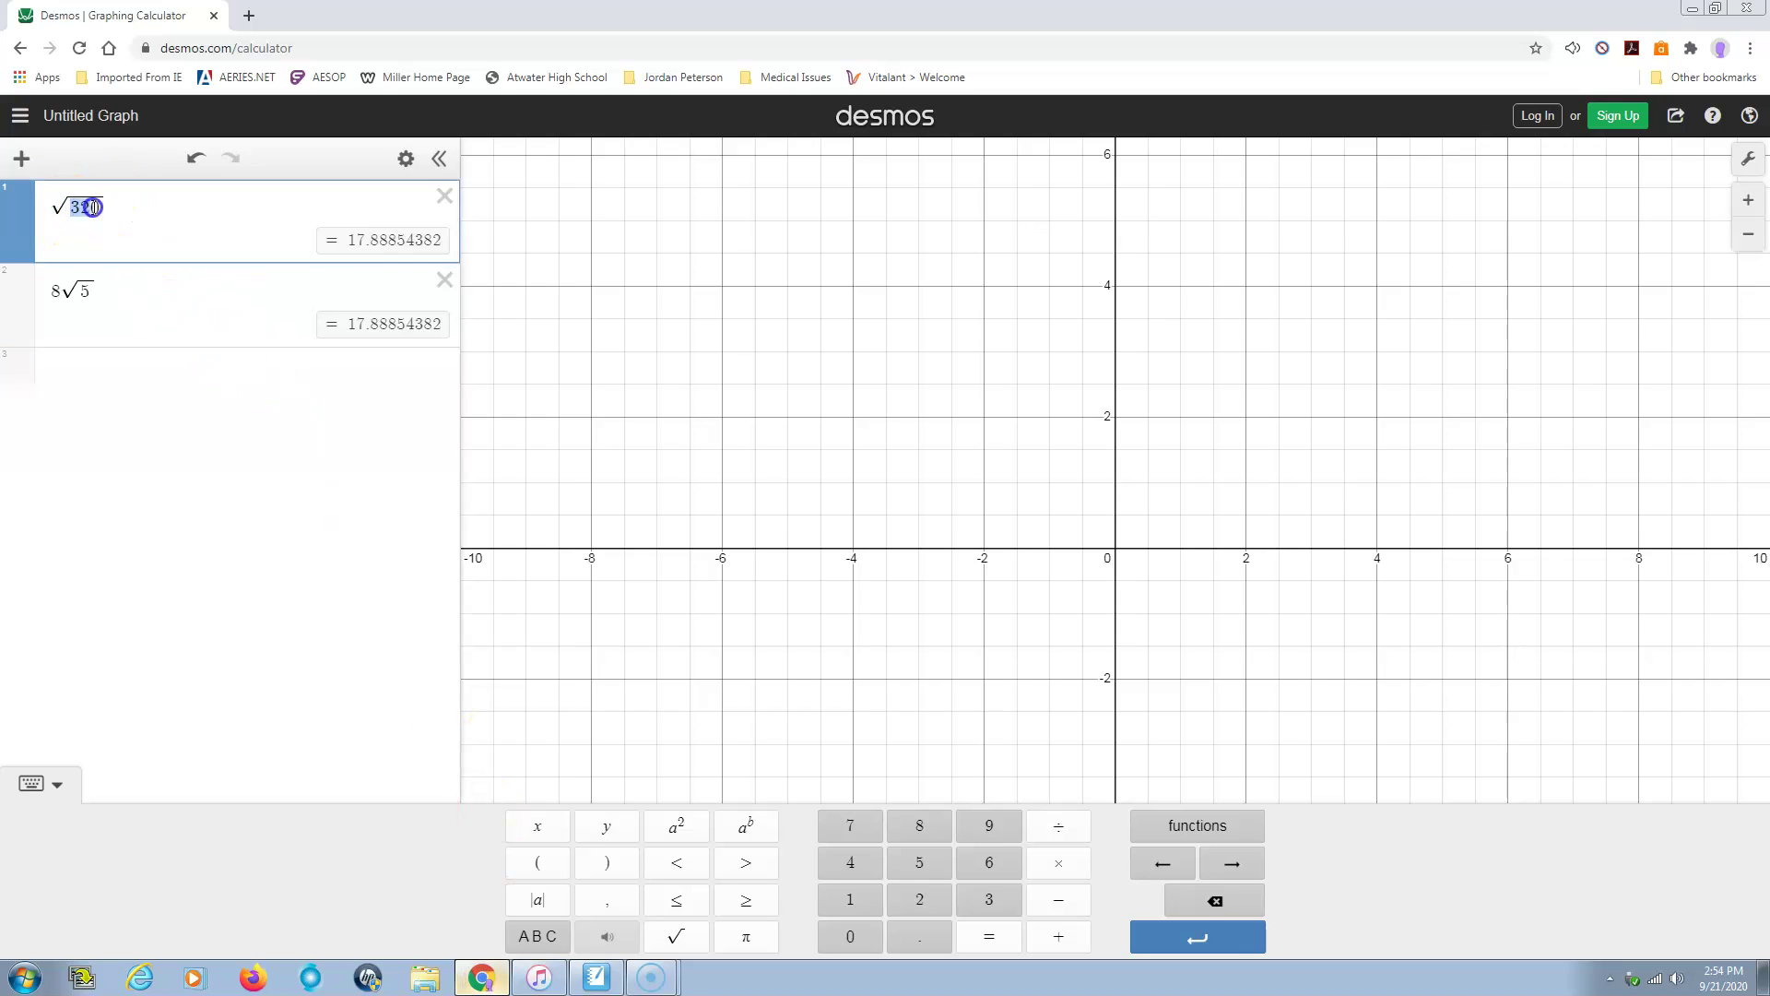
type("125")
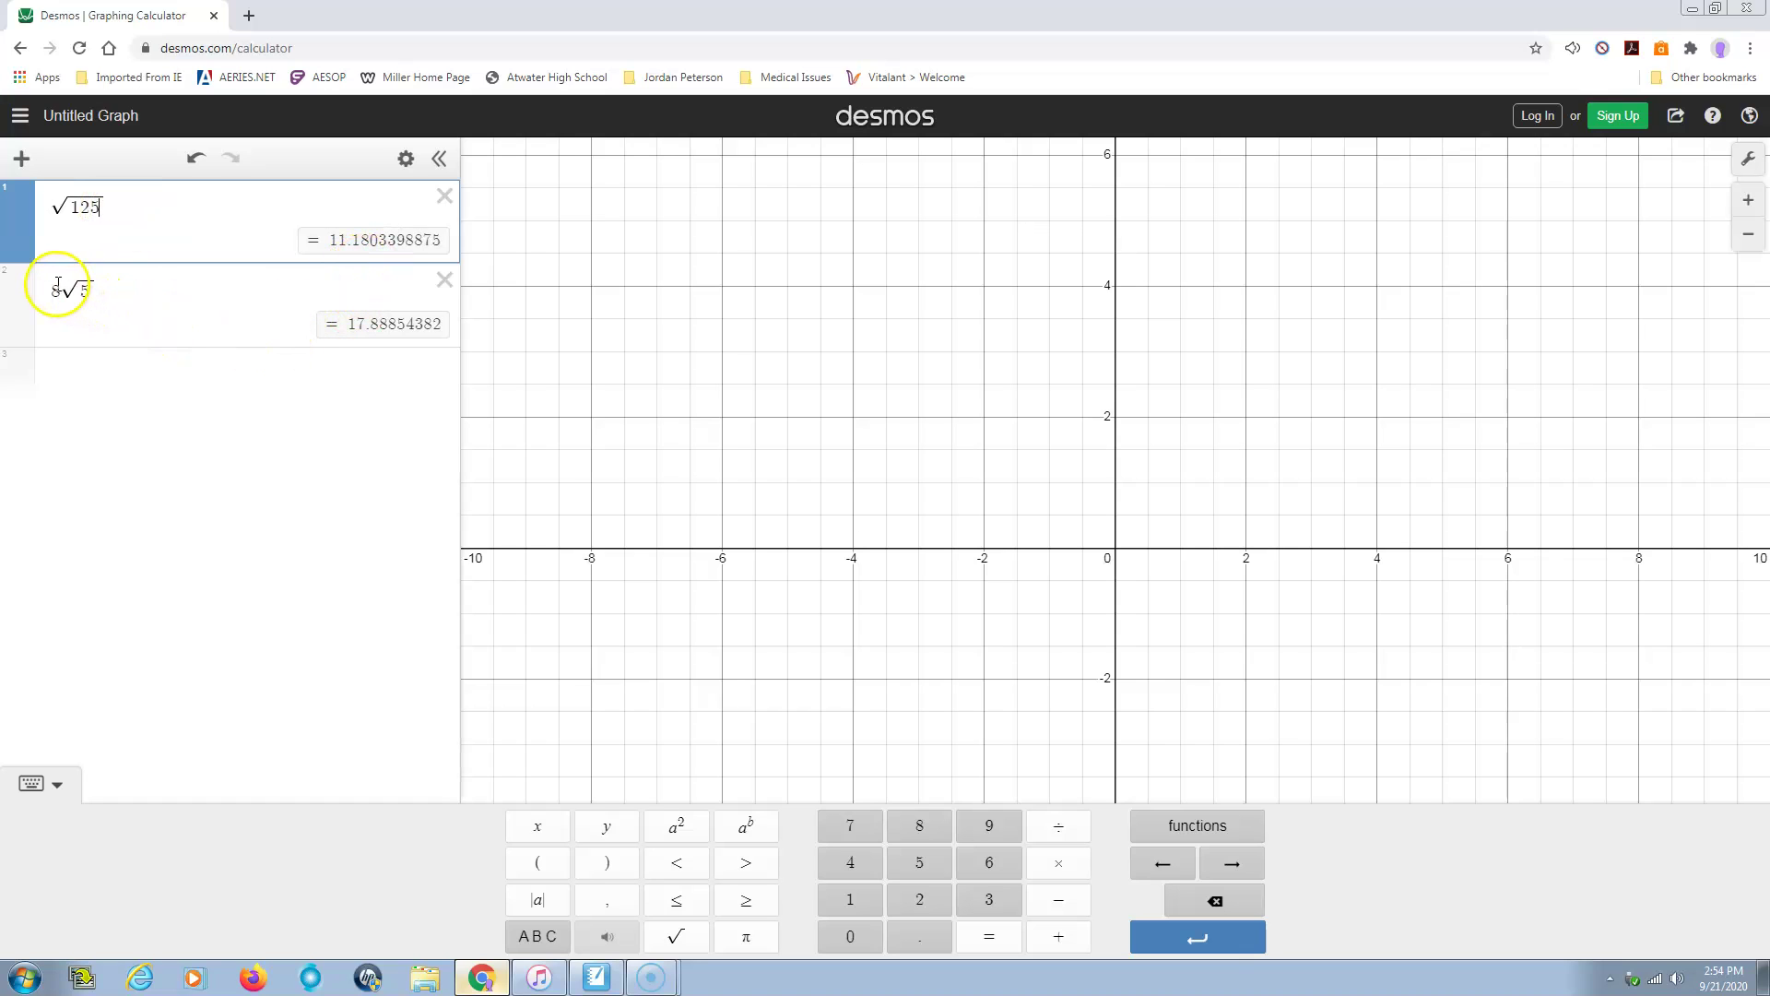
left_click(56, 287)
type("5")
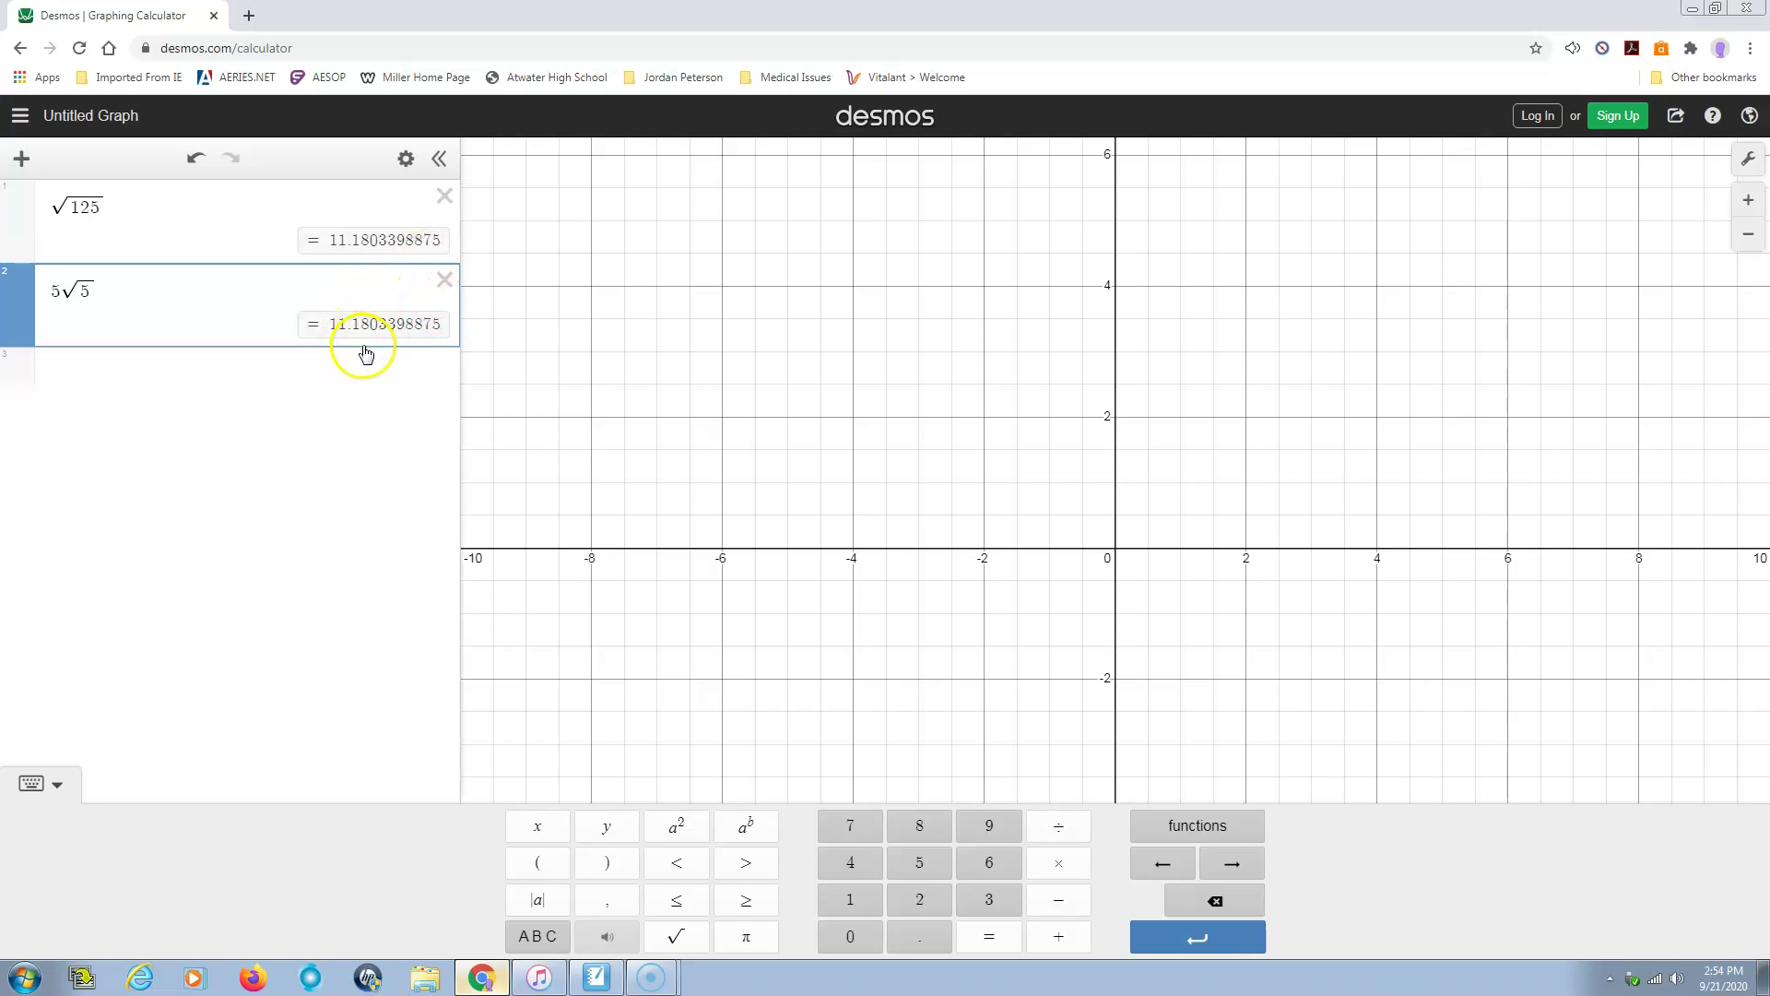
Step: Return to SMART Notebook, step to the blank next page and back to problem 20
left_click(597, 974)
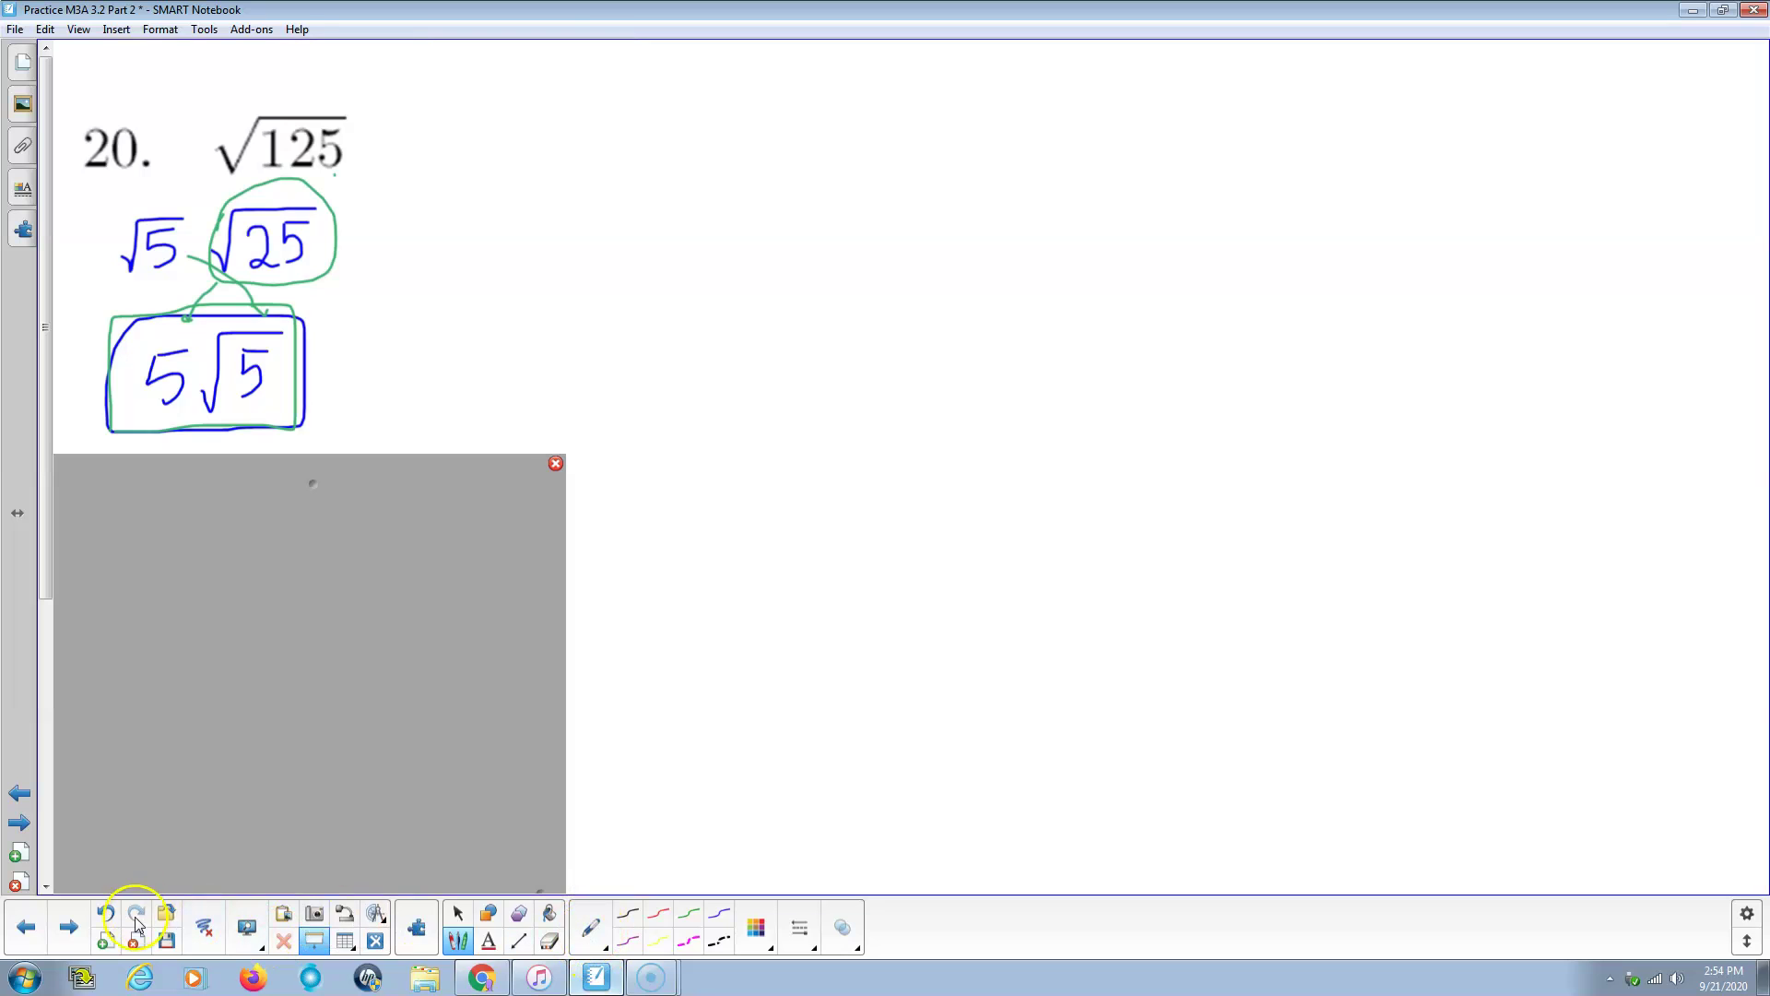
left_click(77, 928)
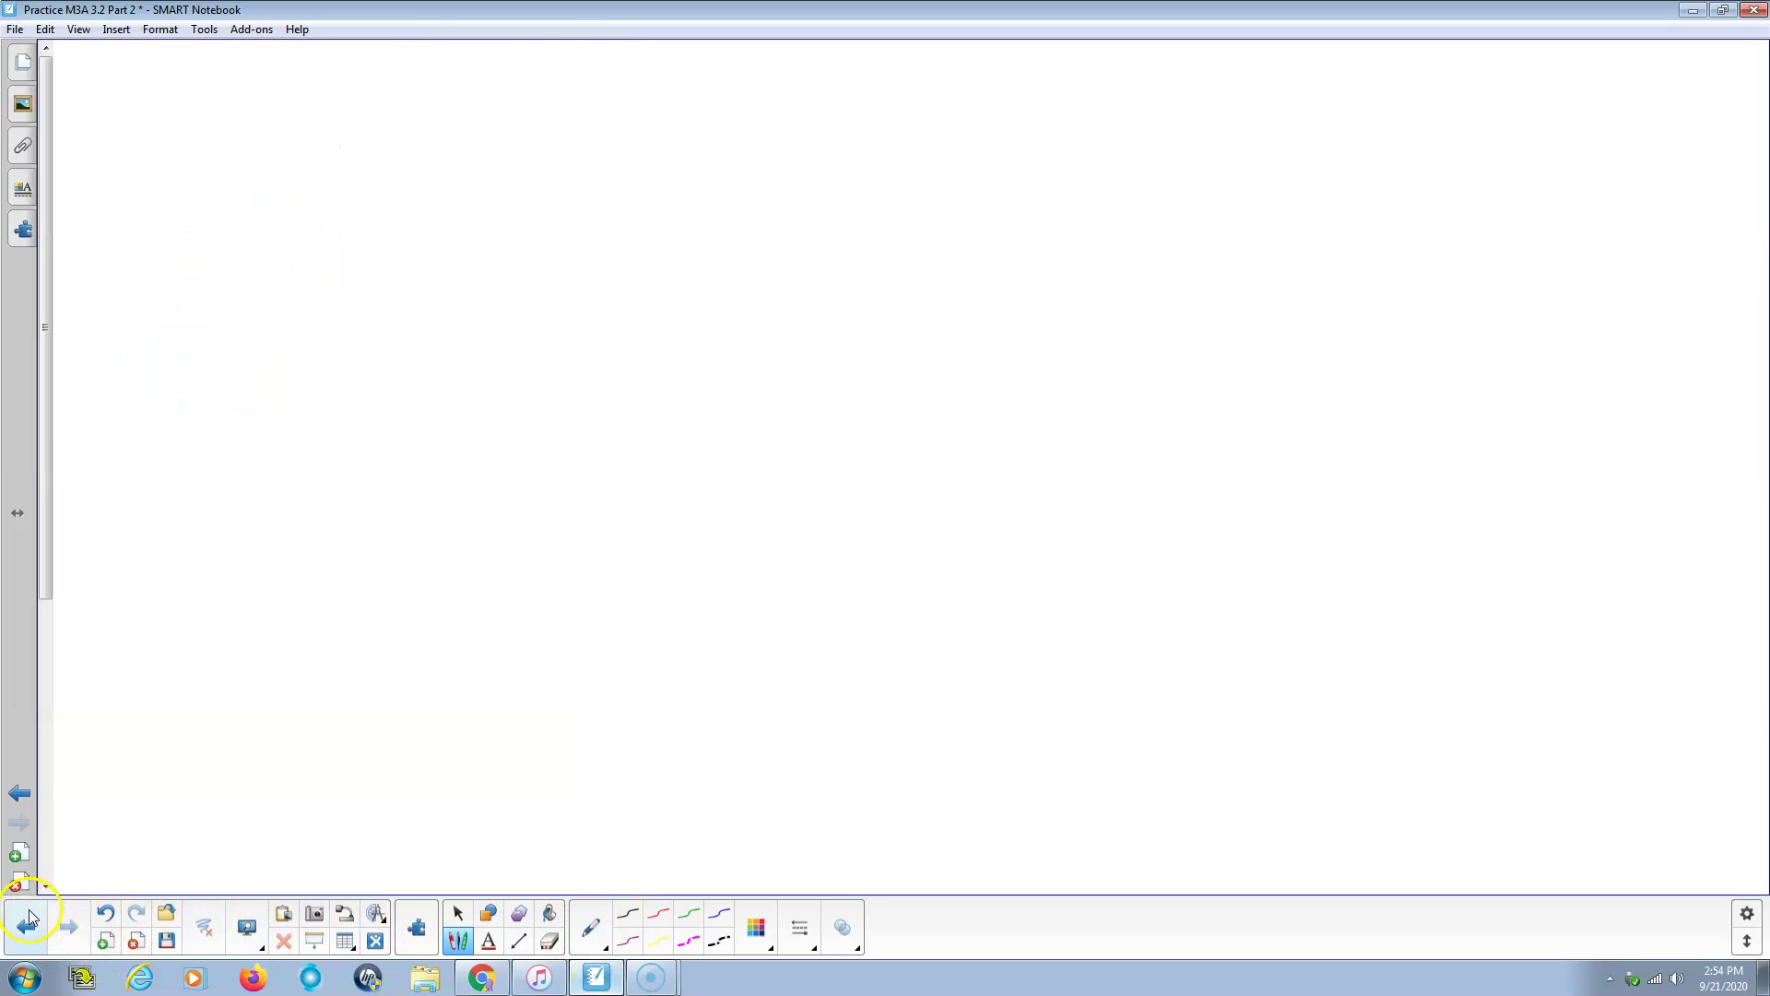
left_click(29, 922)
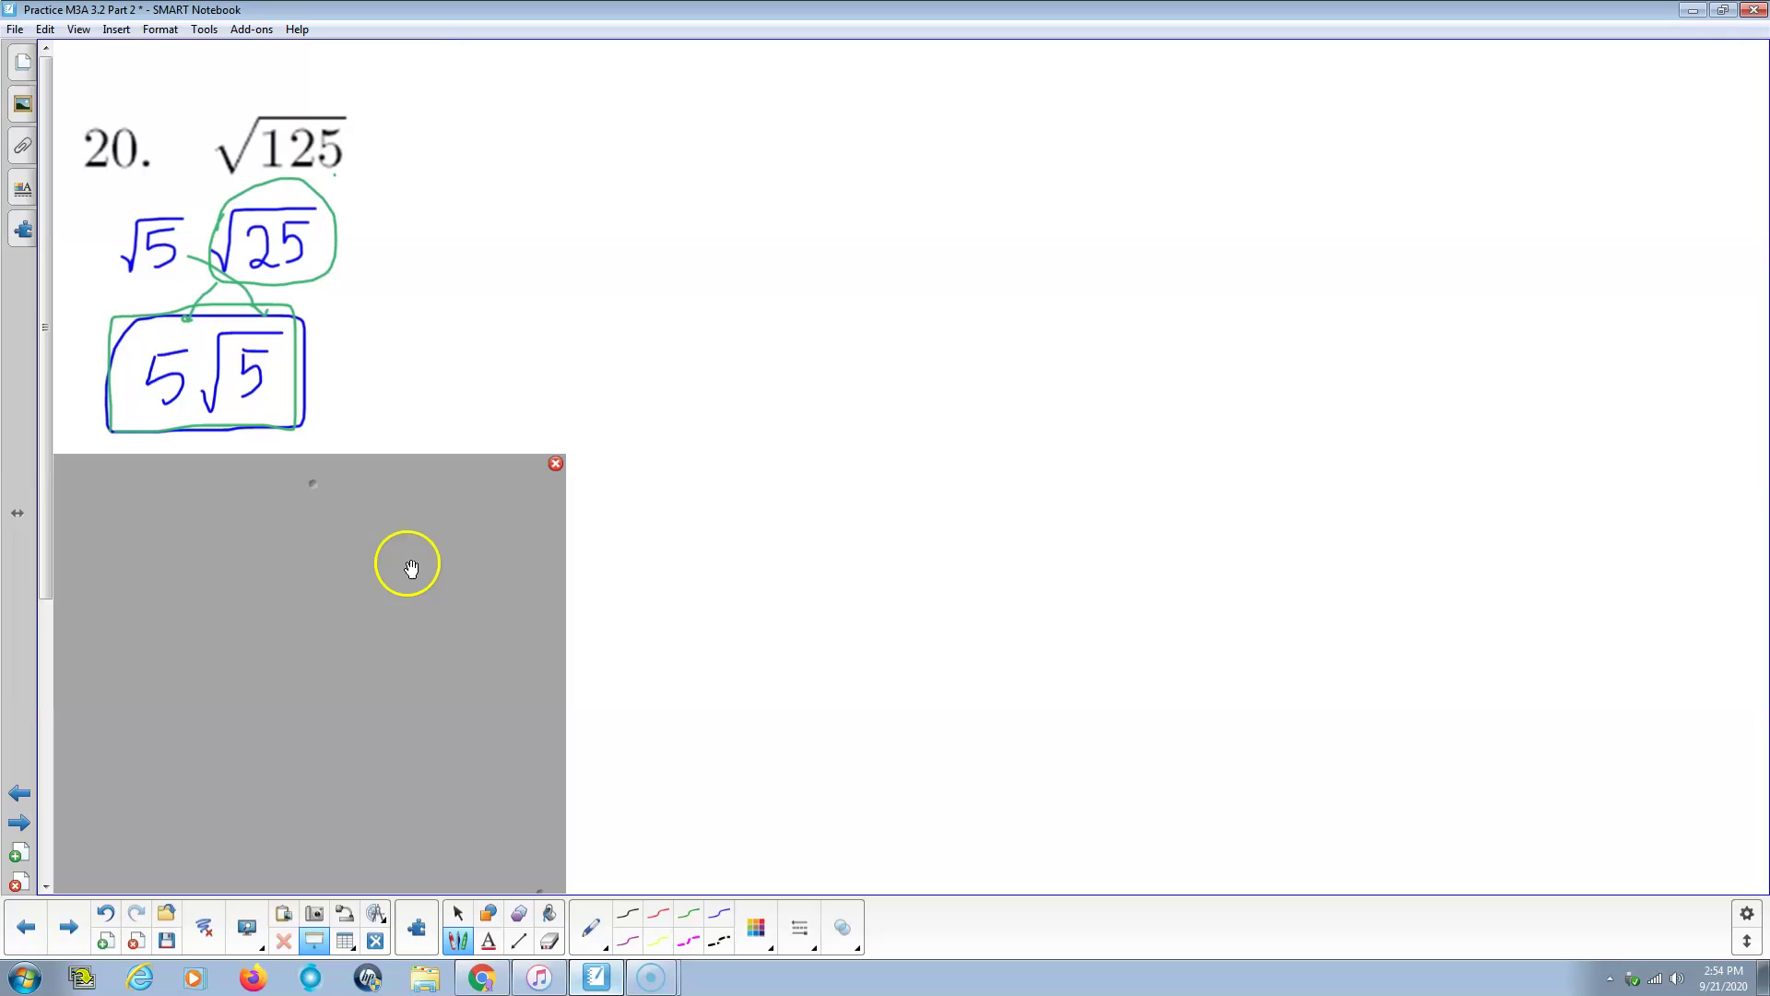